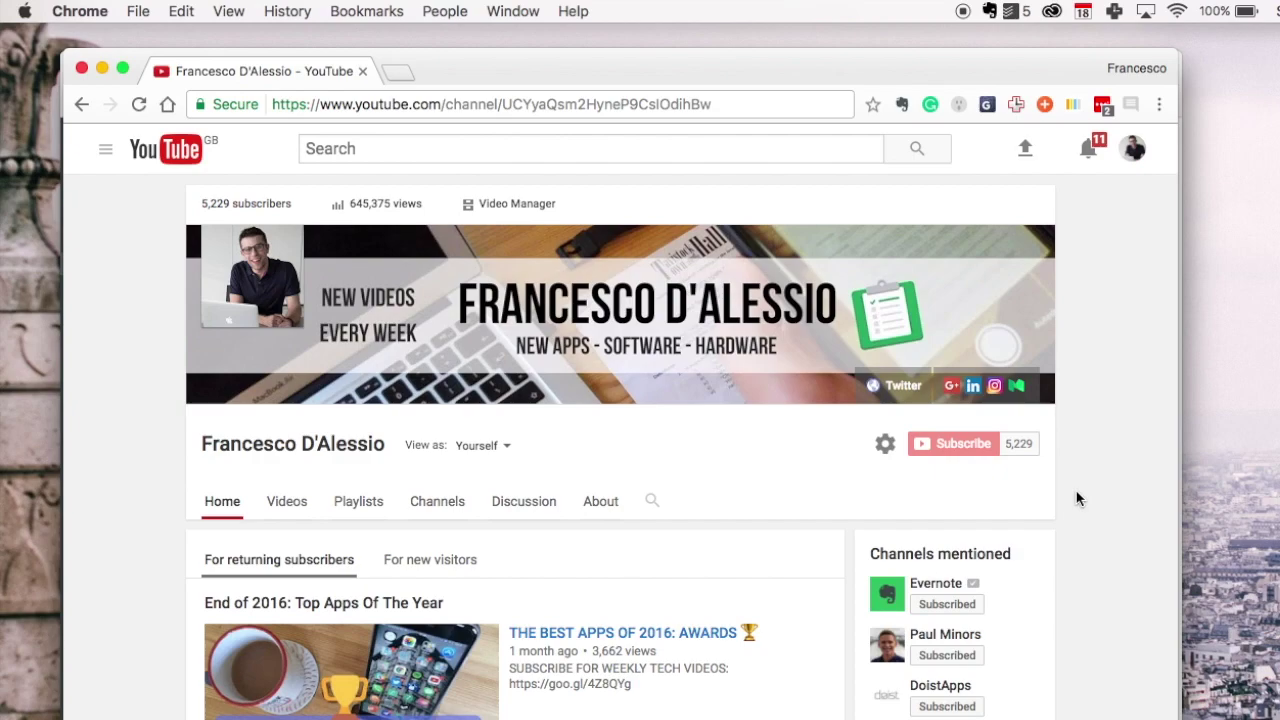
- Browse the video sections on the YouTube channel's home page, from Mastering Evernote to the interviews and Mac apps
{"action": "scroll", "coordinate": [1051, 488], "scroll_direction": "down", "scroll_amount": 10}
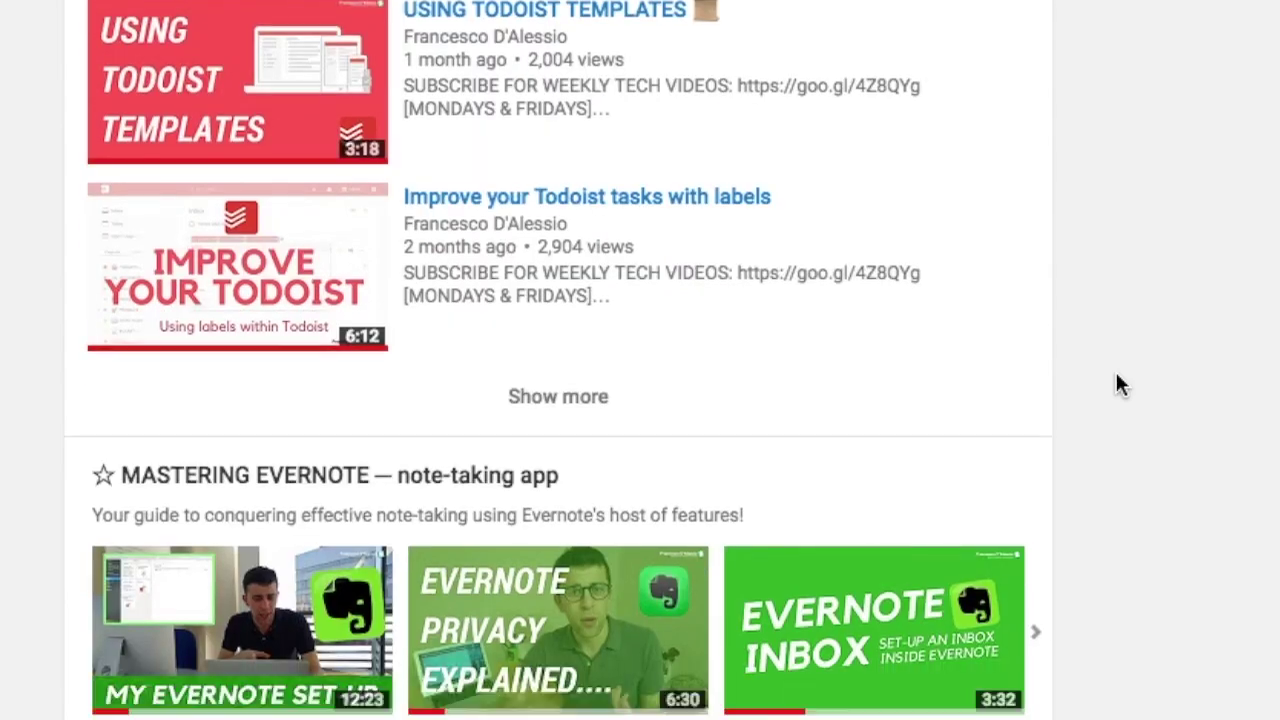
{"action": "scroll", "coordinate": [1118, 378], "scroll_direction": "down", "scroll_amount": 6}
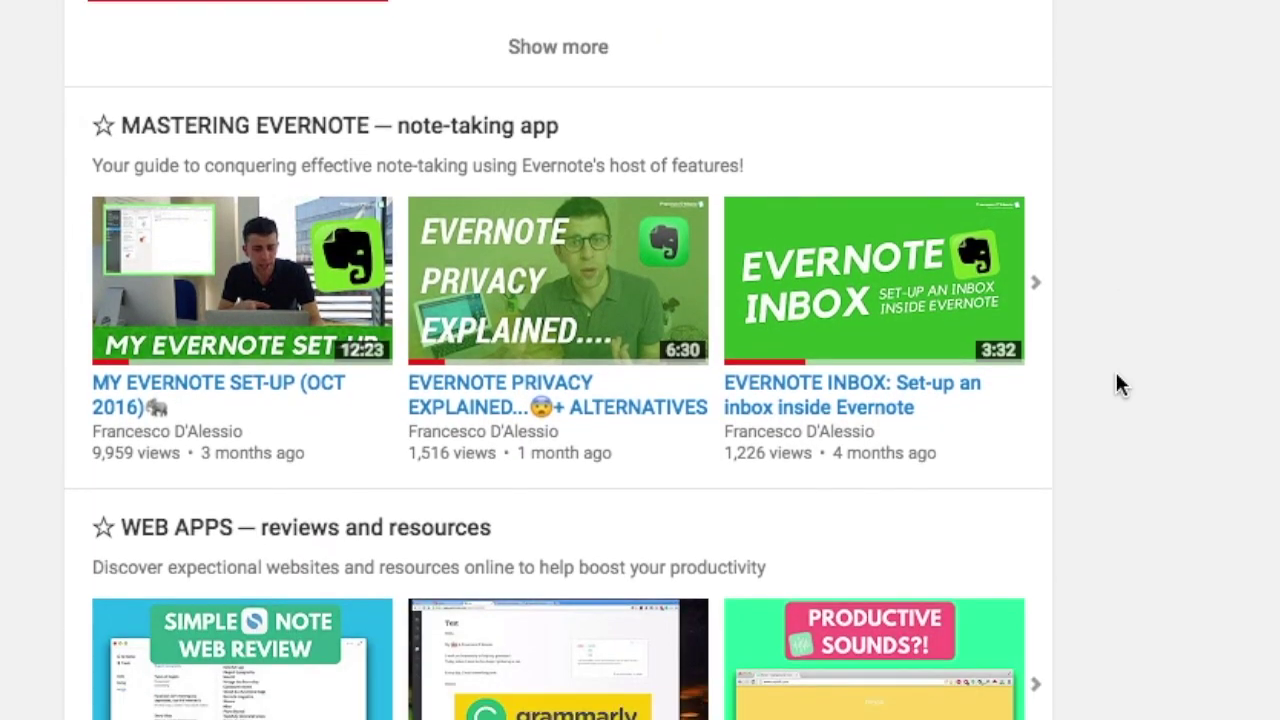
{"action": "scroll", "coordinate": [1118, 383], "scroll_direction": "down", "scroll_amount": 9}
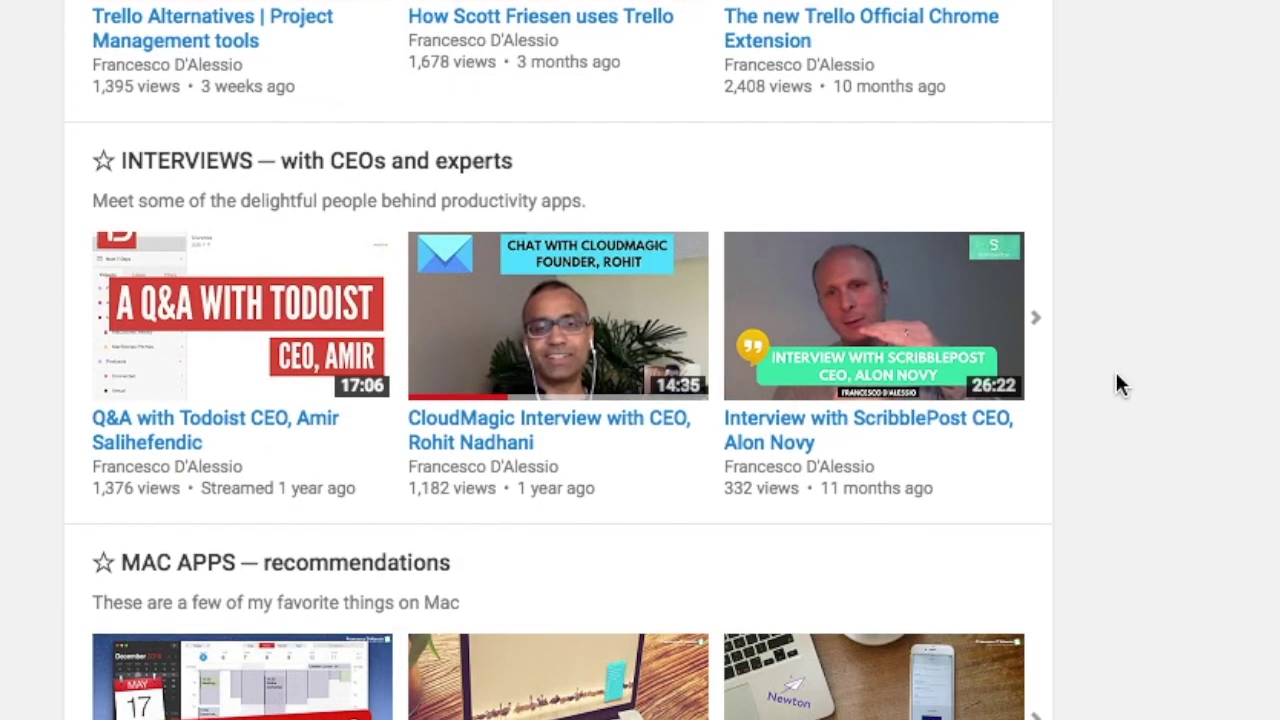
{"action": "scroll", "coordinate": [1118, 385], "scroll_direction": "down", "scroll_amount": 1}
{"action": "left_click", "coordinate": [1046, 291]}
{"action": "scroll", "coordinate": [1060, 222], "scroll_direction": "up", "scroll_amount": 3}
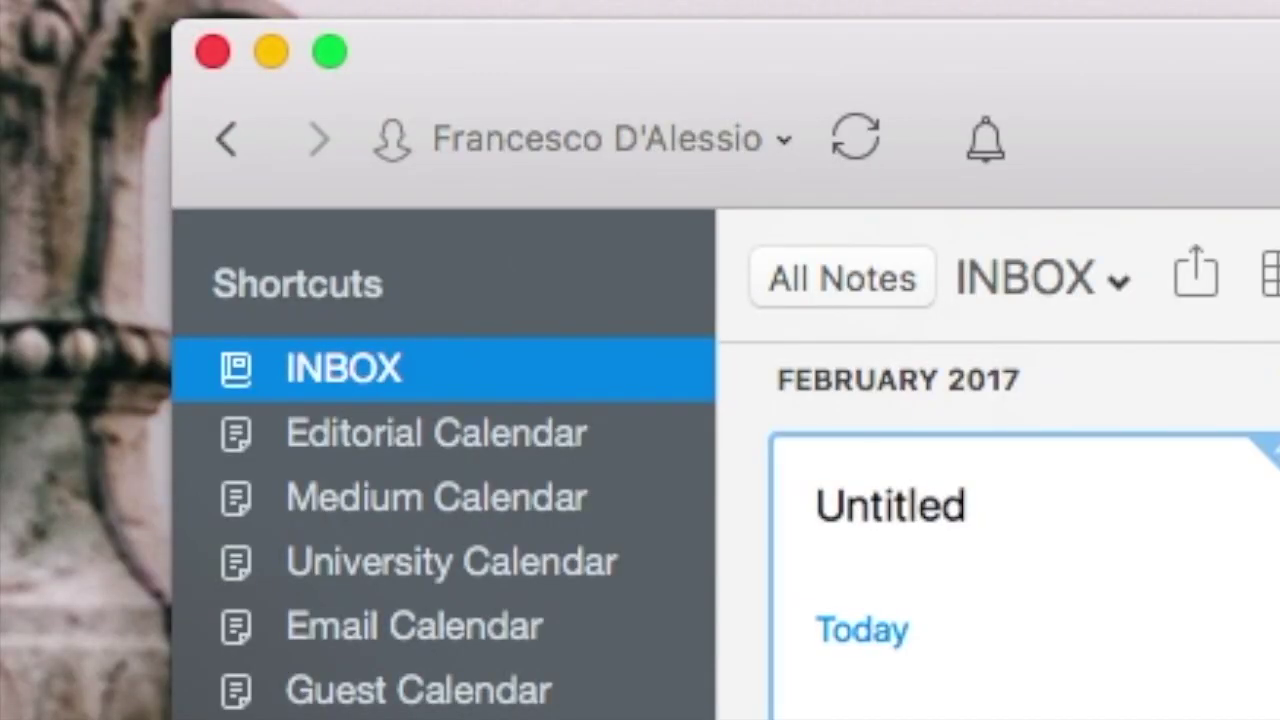
- Switch to Evernote and title the new note in the INBOX notebook "Note about this video"
{"action": "type", "text": "Note about th"}
{"action": "type", "text": "is video"}
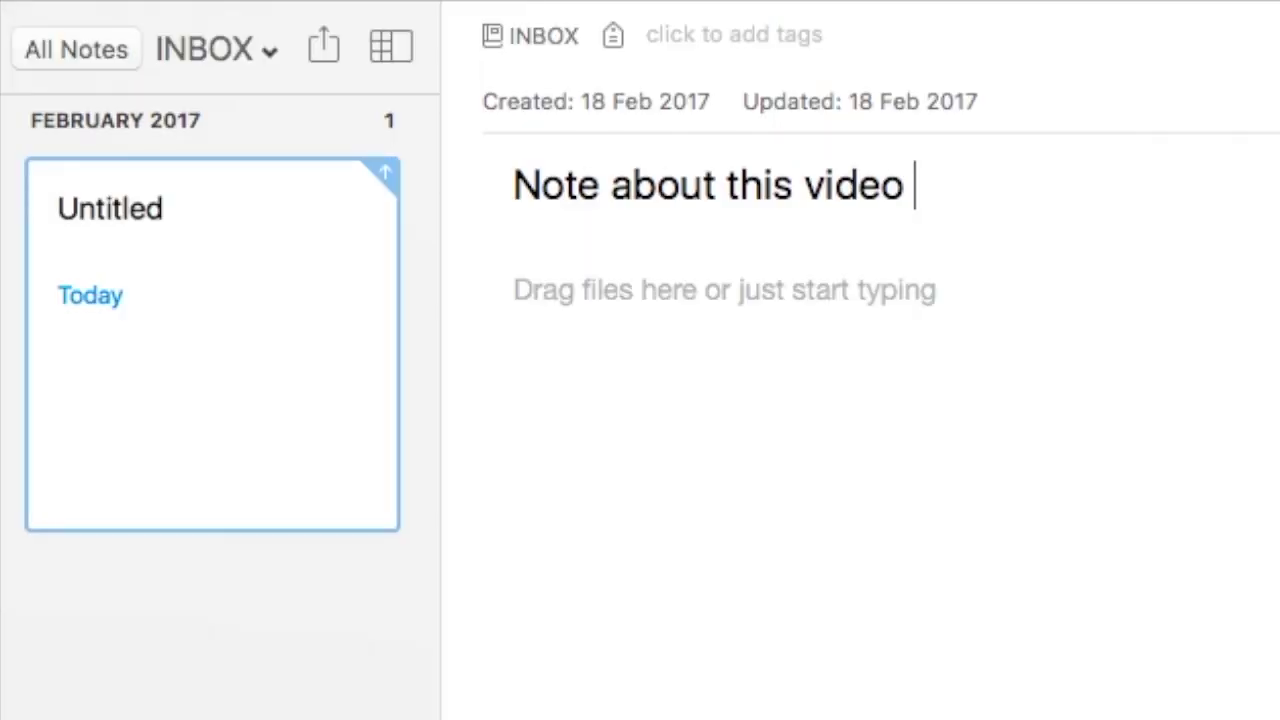
{"action": "key", "text": "Return"}
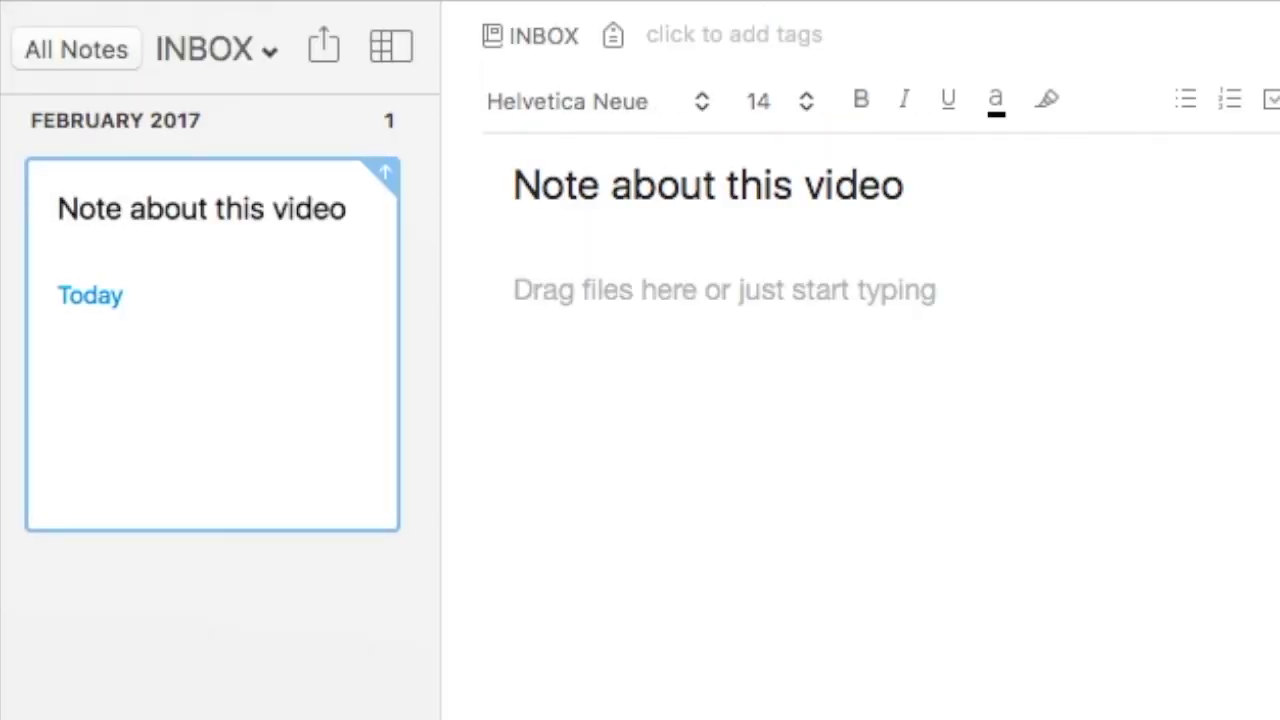
- Write three lines in the note body: "I can forward emails here.", "Or I can just create notes here.", "I'll then organise them later! :)"
{"action": "type", "text": "I can forward"}
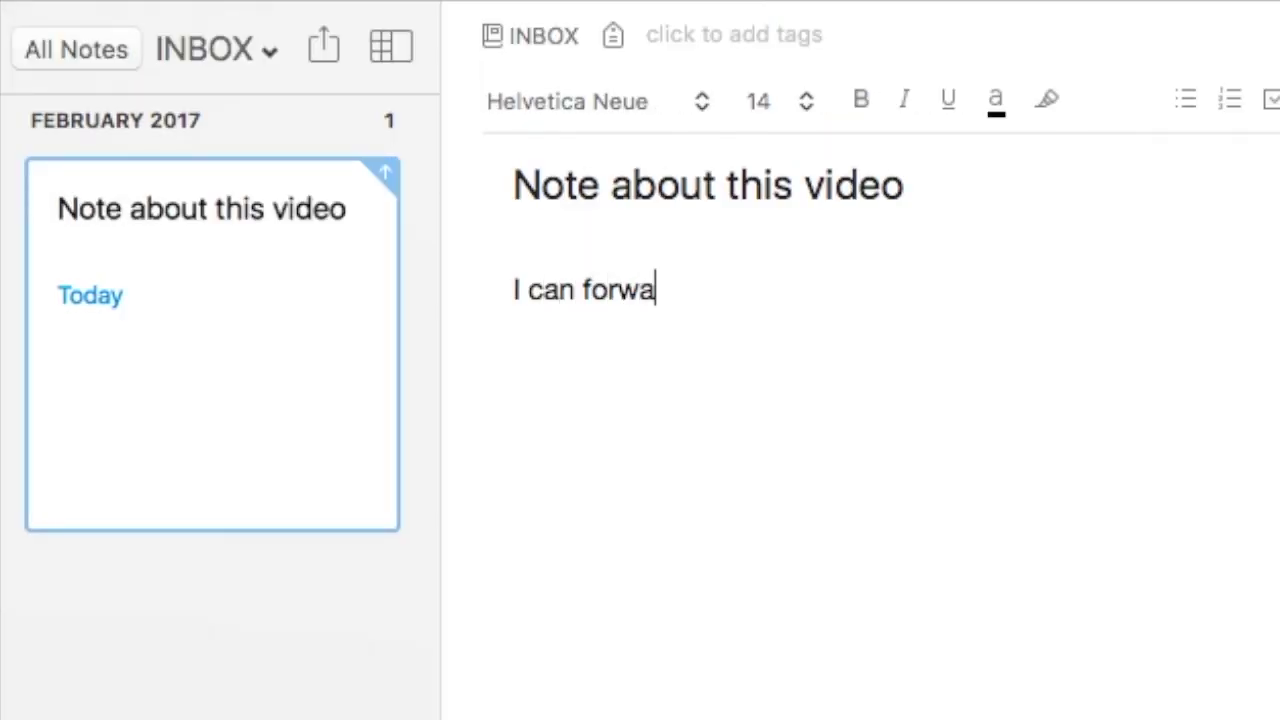
{"action": "type", "text": " emails here."}
{"action": "key", "text": "Return"}
{"action": "type", "text": "Or I can "}
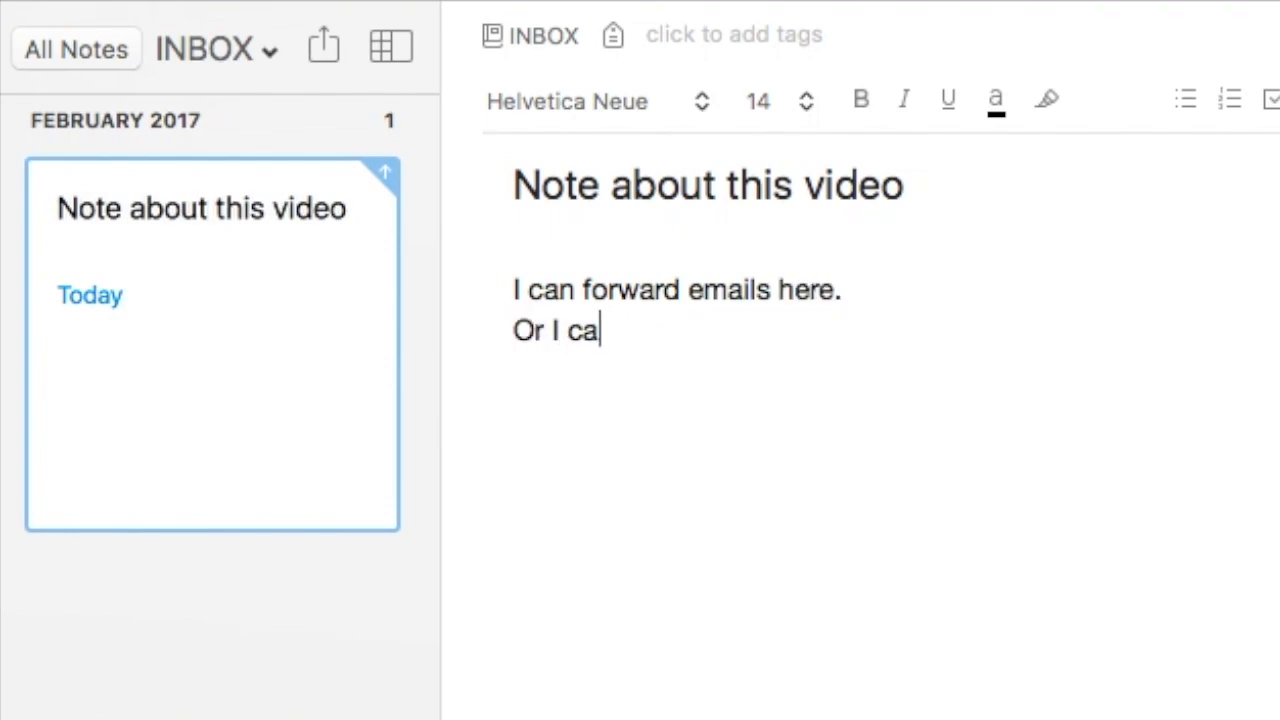
{"action": "type", "text": "just create n"}
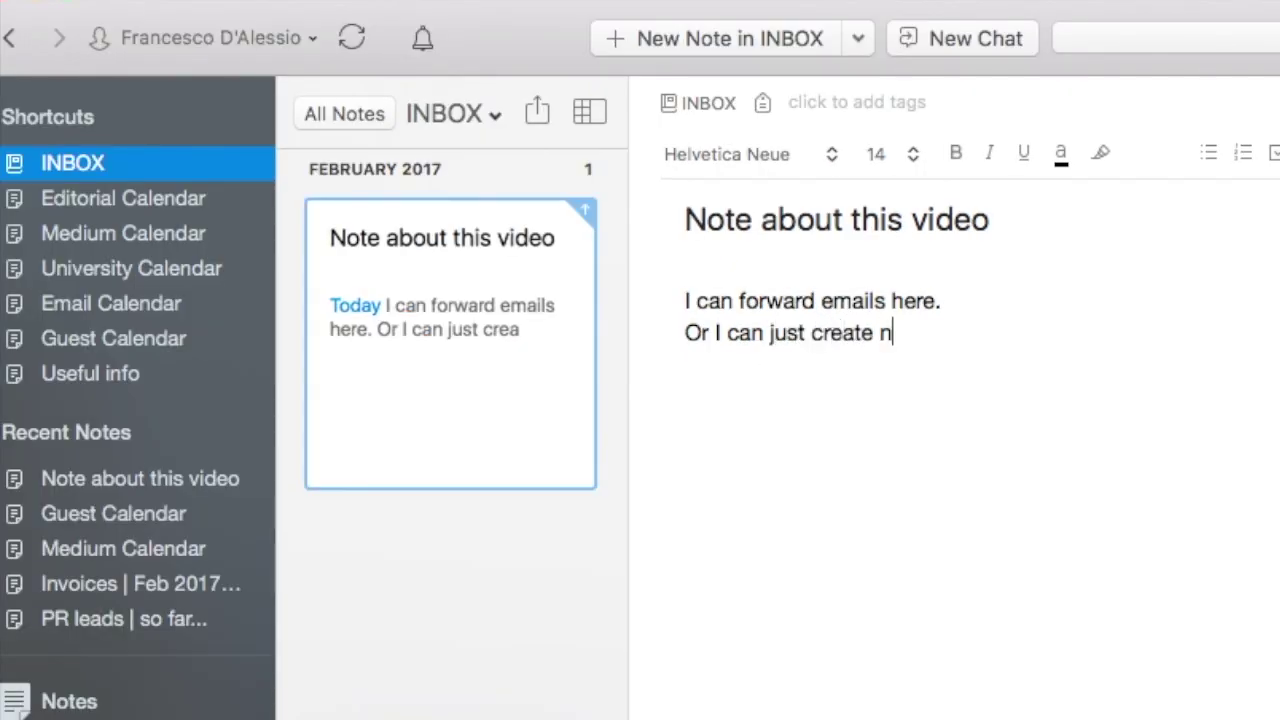
{"action": "type", "text": "otes hereI'll then organise them "}
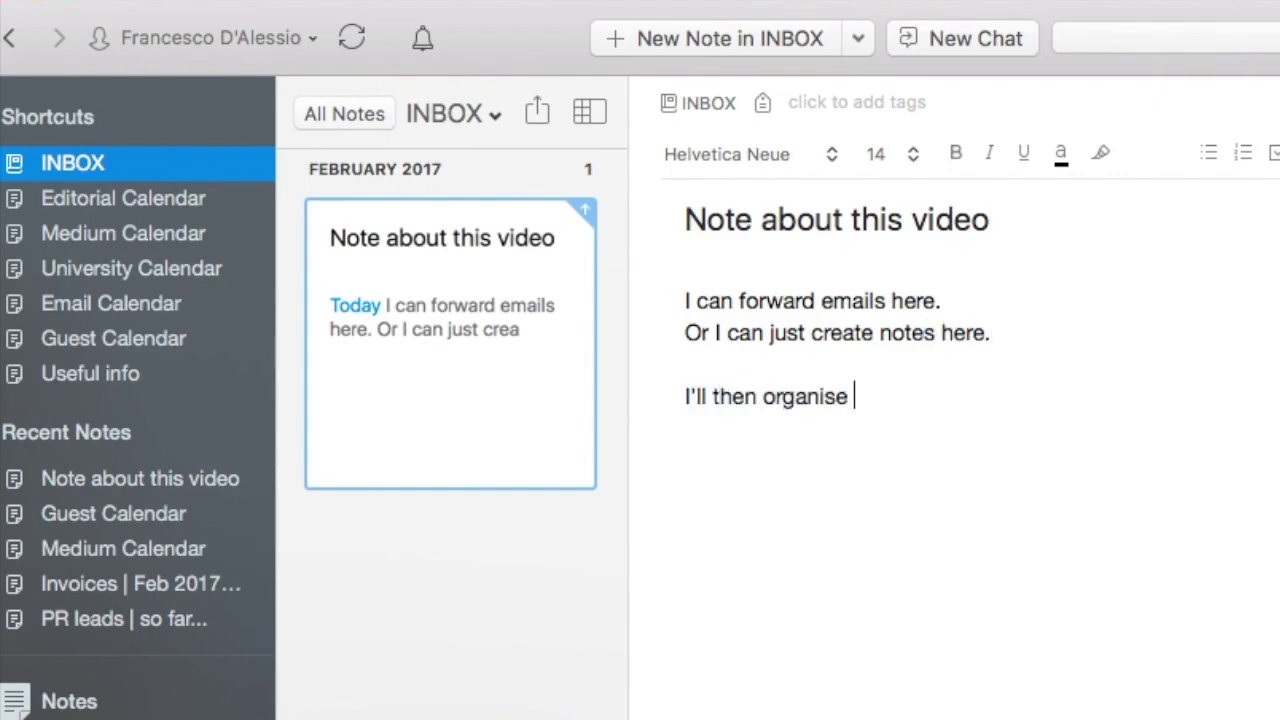
{"action": "type", "text": "later! :)"}
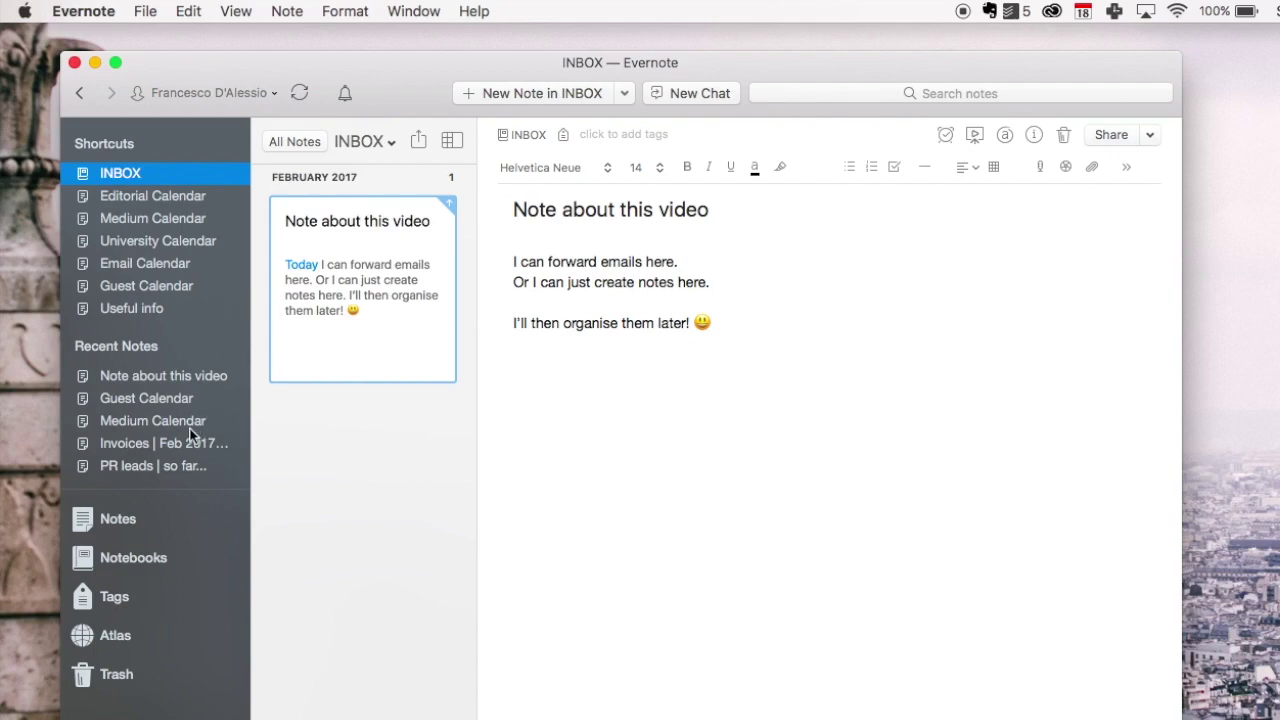
- Open the PIPELINES 2017 notebook from the 3: Resources stack in the notebook list
{"action": "left_click", "coordinate": [135, 558]}
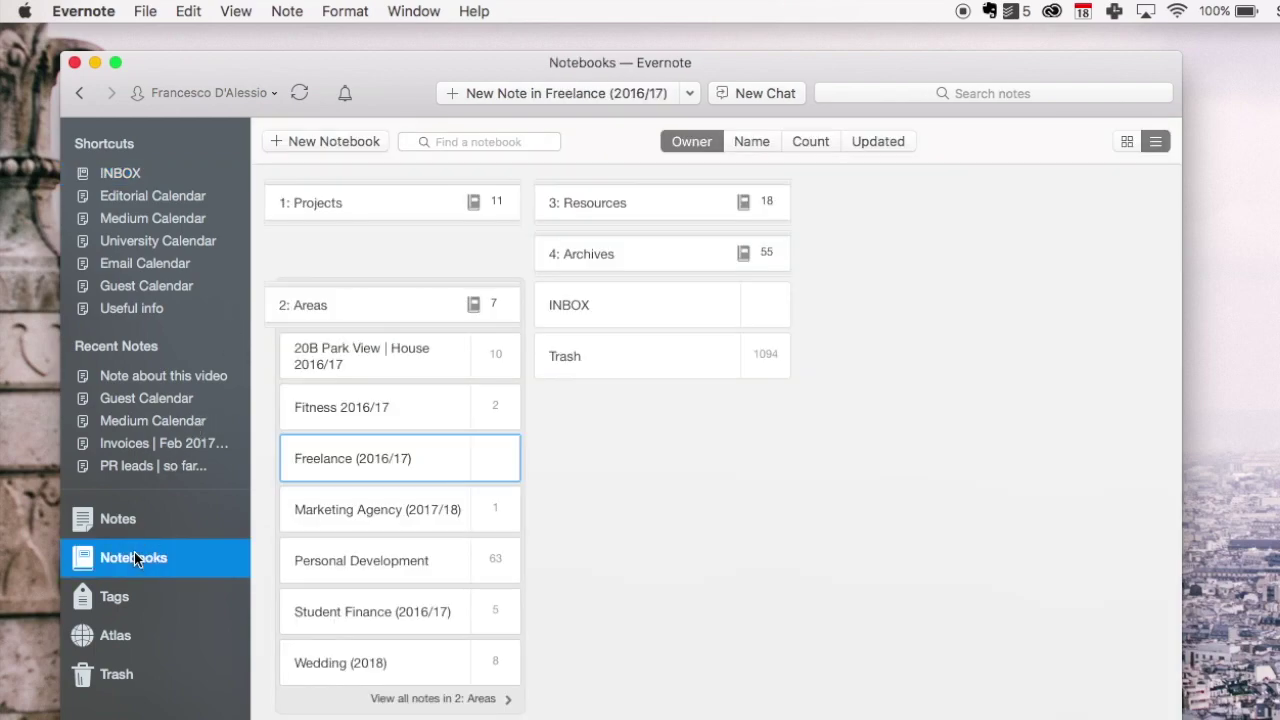
{"action": "left_click", "coordinate": [607, 202]}
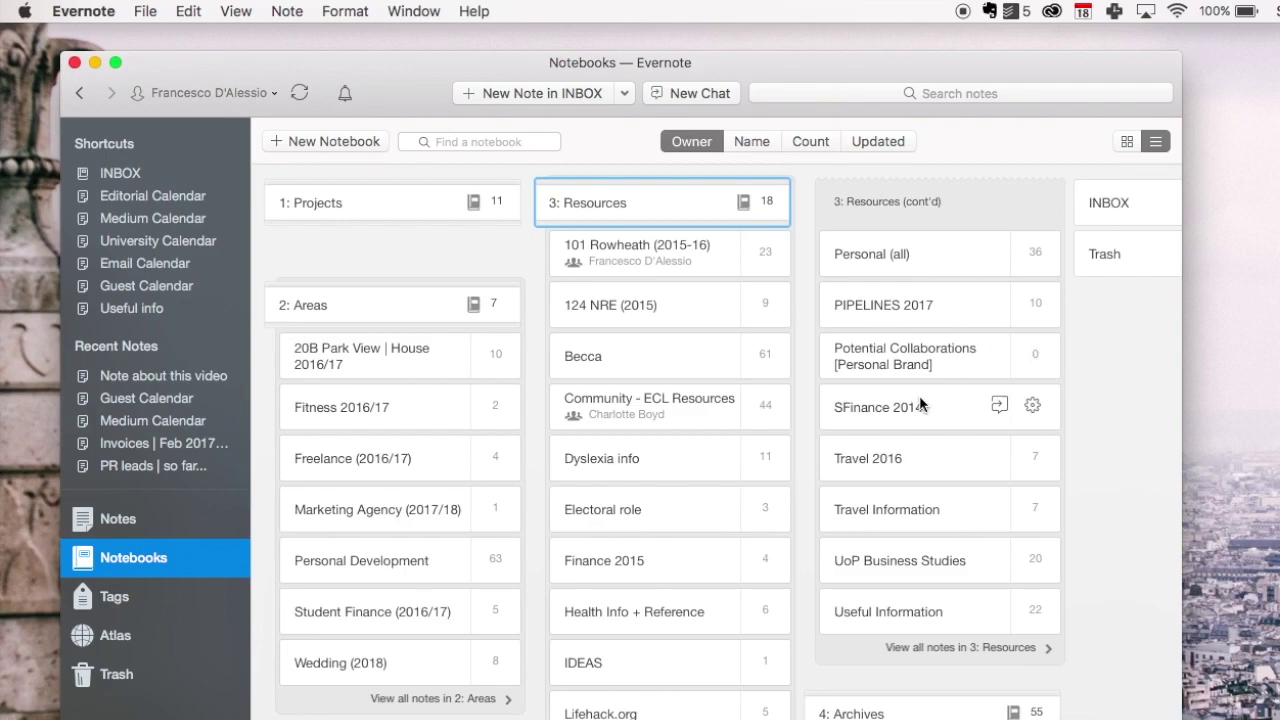
{"action": "left_click", "coordinate": [912, 305]}
{"action": "double_click", "coordinate": [912, 305]}
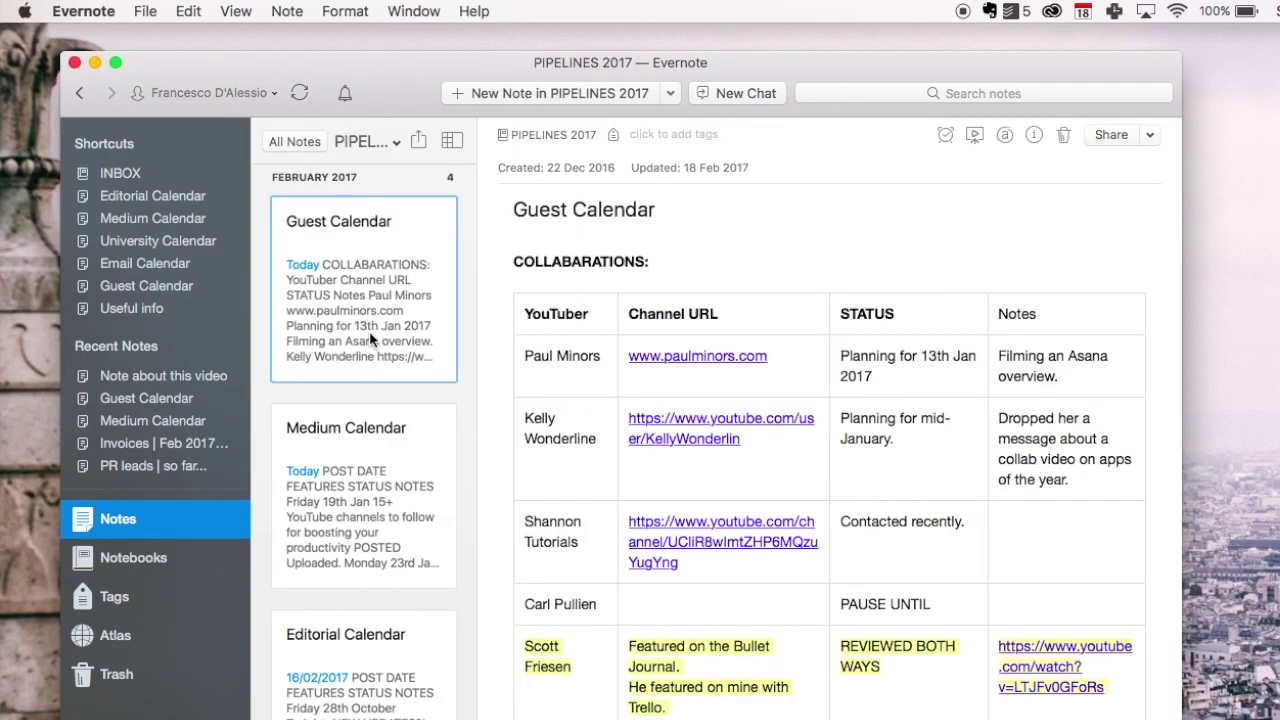
- Look through the notes in PIPELINES 2017 and check the notebooks the Guest Calendar note could be moved to
{"action": "scroll", "coordinate": [369, 331], "scroll_direction": "down", "scroll_amount": 5}
{"action": "scroll", "coordinate": [369, 331], "scroll_direction": "down", "scroll_amount": 8}
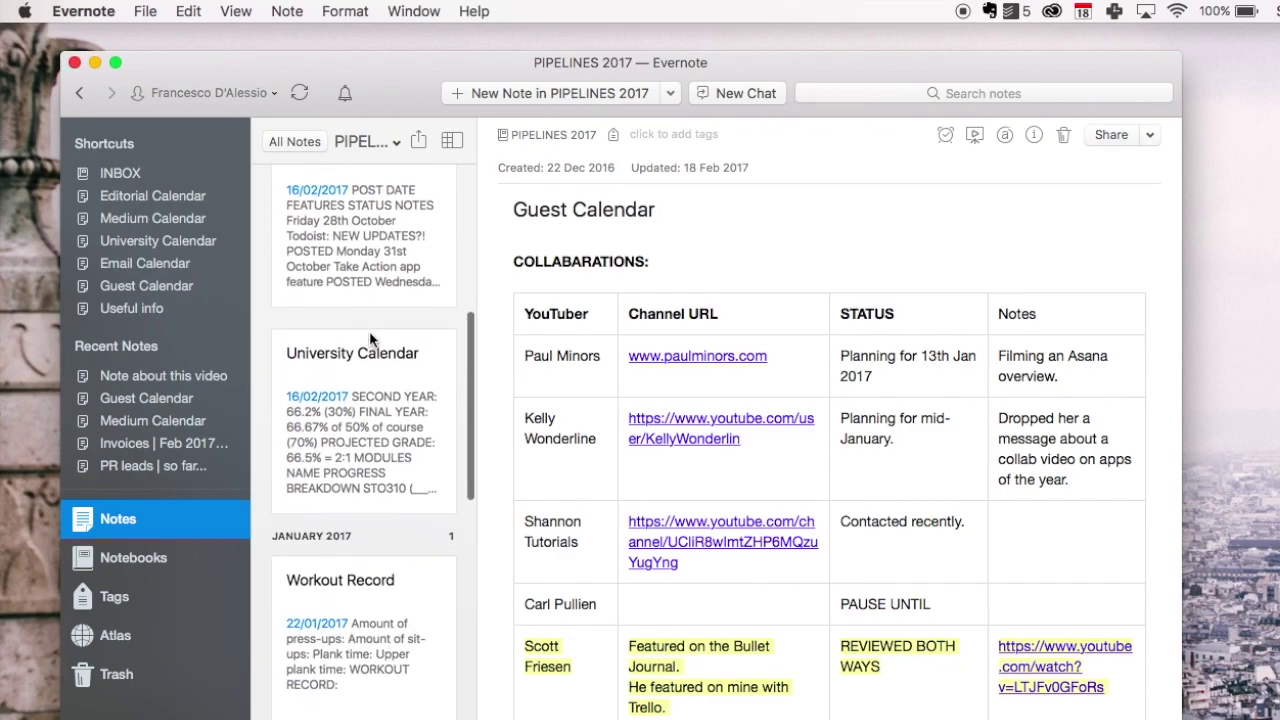
{"action": "scroll", "coordinate": [369, 331], "scroll_direction": "up", "scroll_amount": 13}
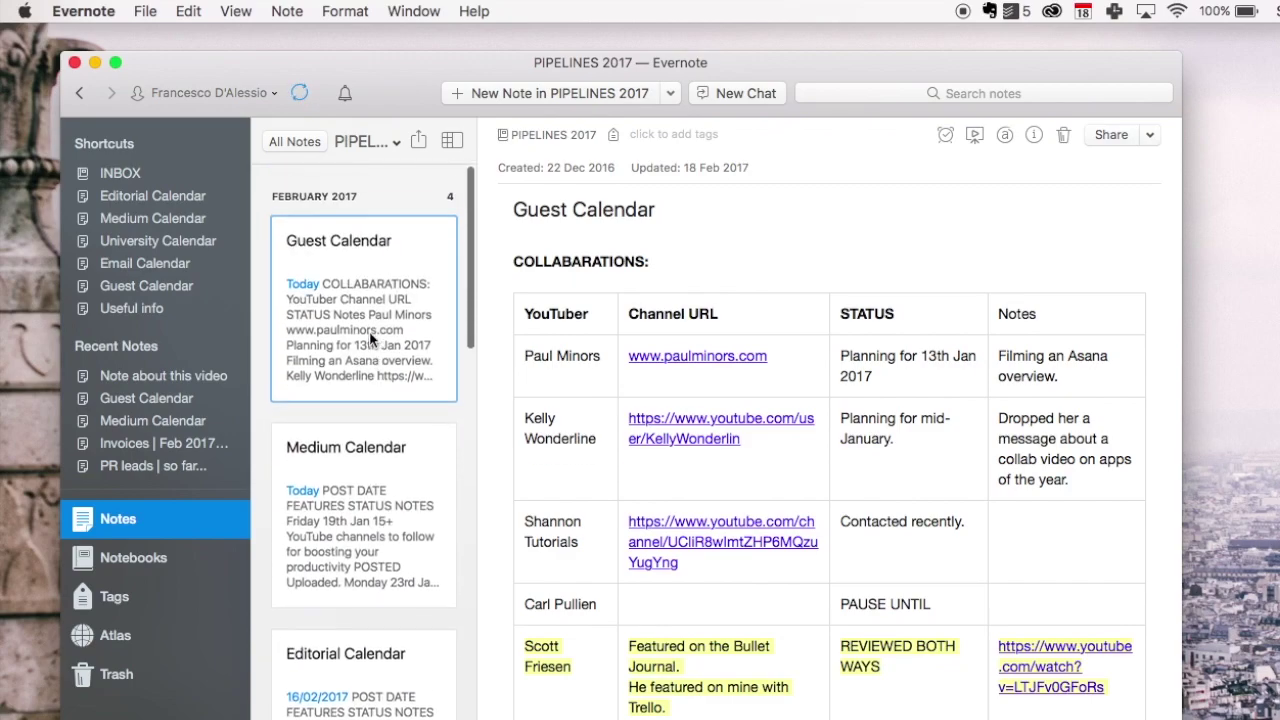
{"action": "left_click", "coordinate": [548, 127]}
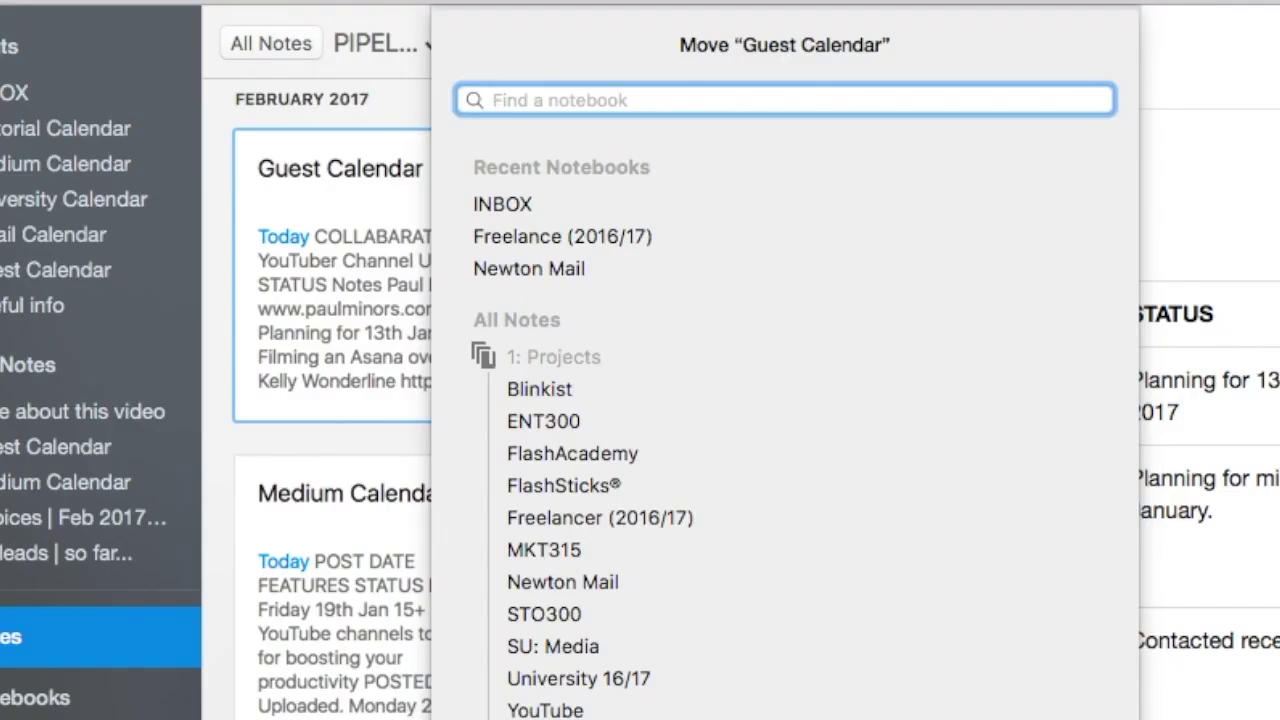
{"action": "key", "text": "Escape"}
- Open the Editorial Calendar note in its own window, review its post dates, features and statuses, and close it
{"action": "left_click", "coordinate": [60, 126]}
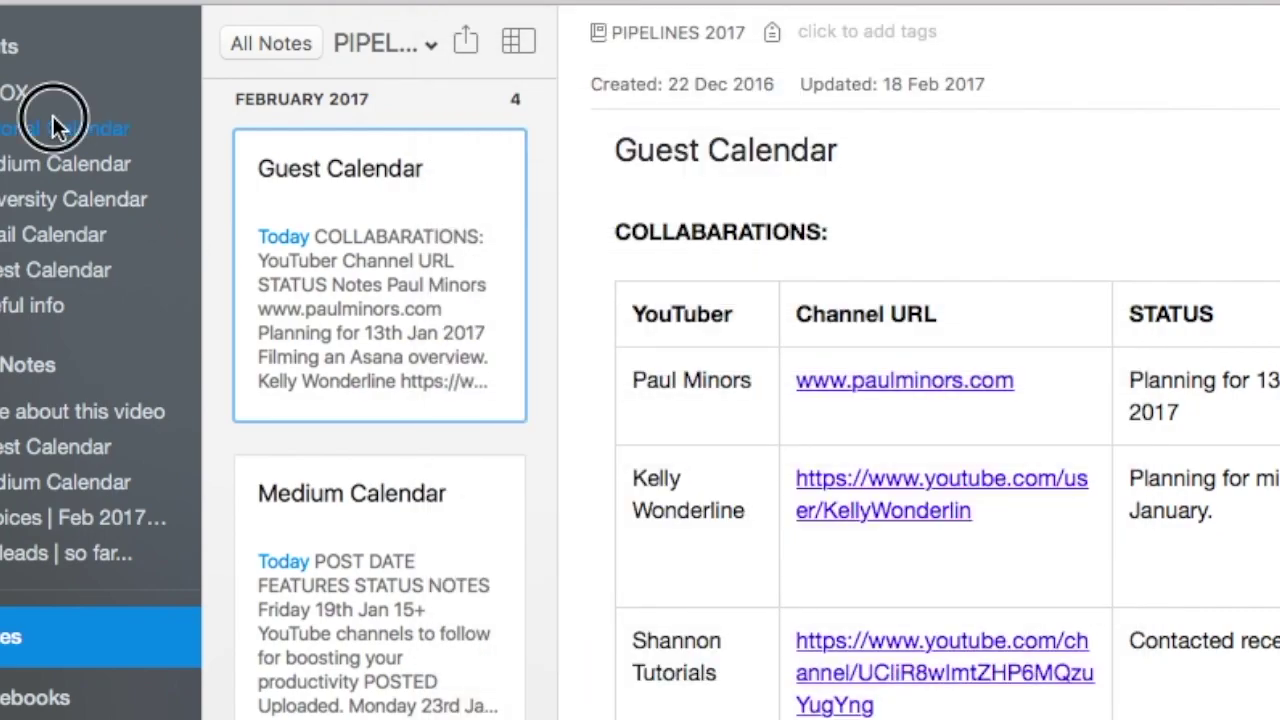
{"action": "double_click", "coordinate": [135, 137]}
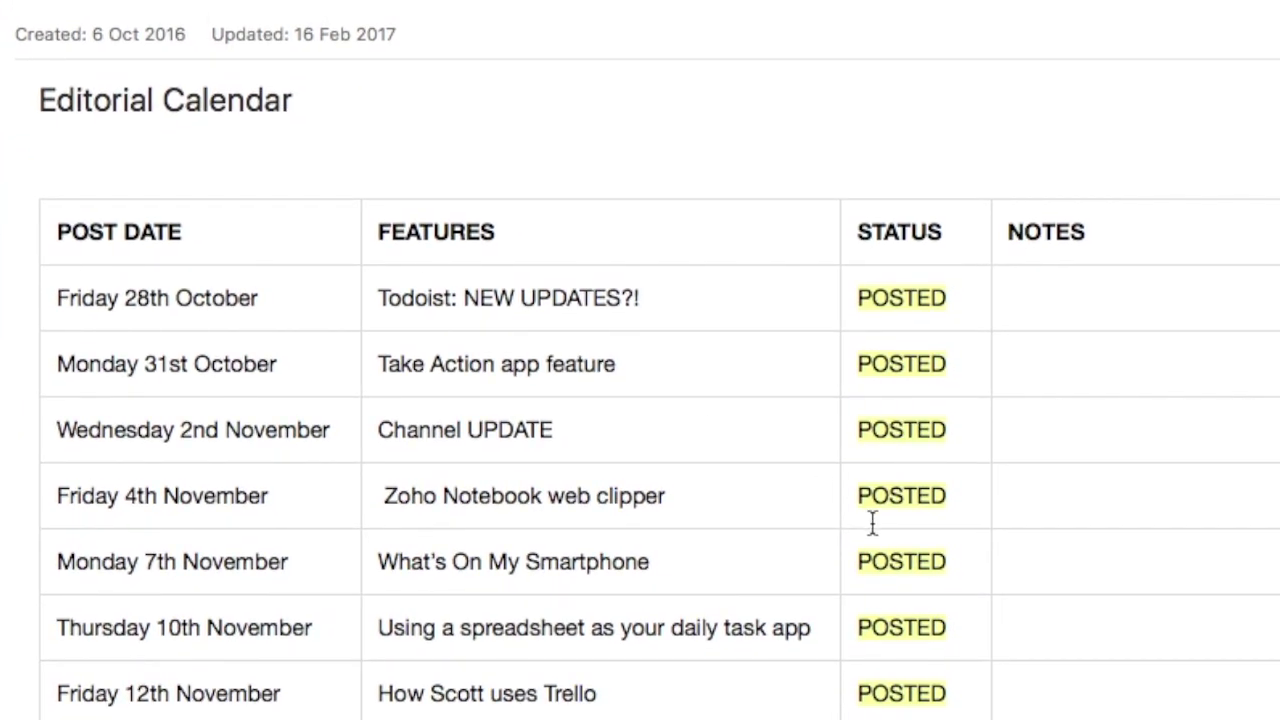
{"action": "scroll", "coordinate": [872, 623], "scroll_direction": "down", "scroll_amount": 10}
{"action": "scroll", "coordinate": [872, 623], "scroll_direction": "up", "scroll_amount": 10}
{"action": "scroll", "coordinate": [760, 486], "scroll_direction": "down", "scroll_amount": 10}
{"action": "scroll", "coordinate": [767, 512], "scroll_direction": "down", "scroll_amount": 12}
{"action": "scroll", "coordinate": [767, 512], "scroll_direction": "down", "scroll_amount": 12}
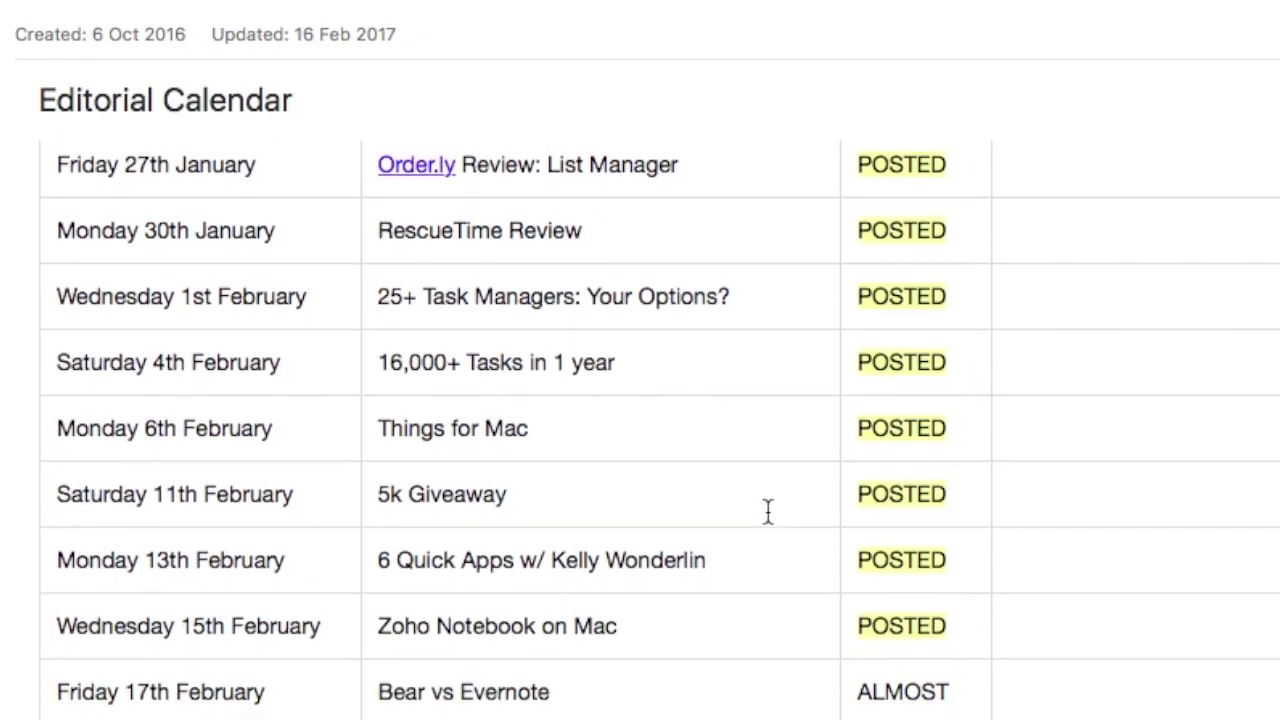
{"action": "scroll", "coordinate": [767, 512], "scroll_direction": "down", "scroll_amount": 1}
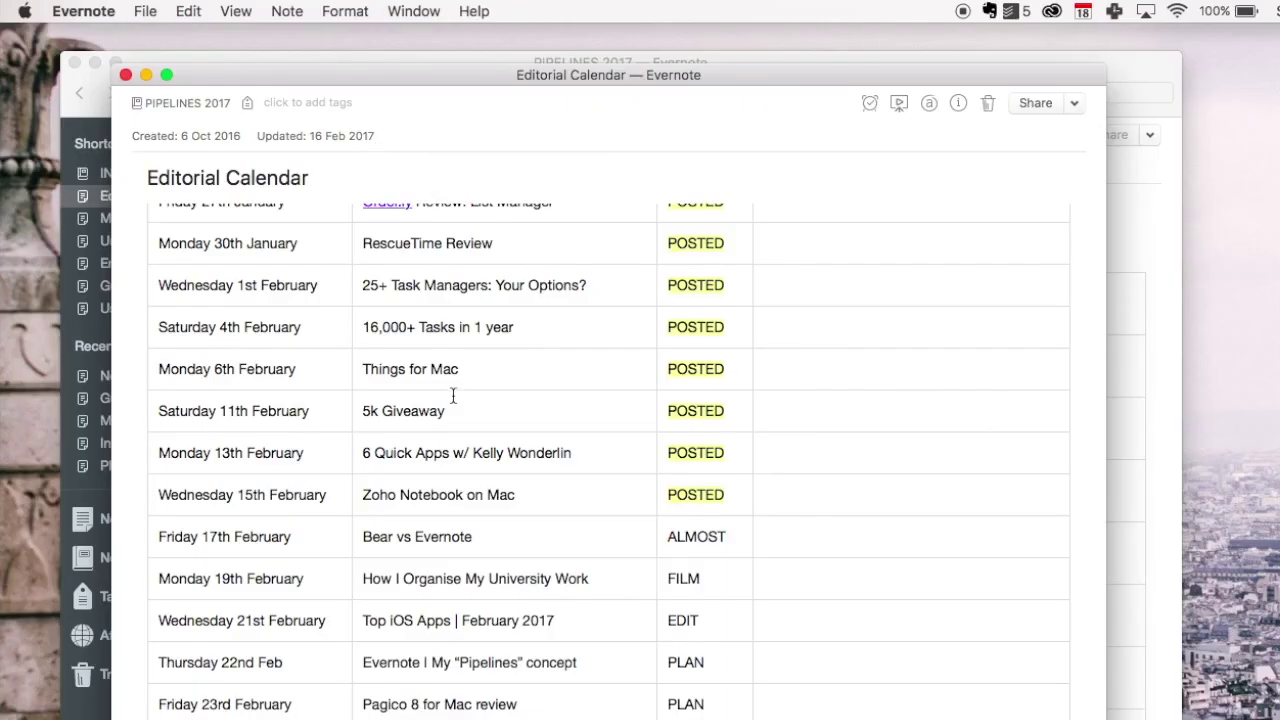
{"action": "scroll", "coordinate": [520, 445], "scroll_direction": "down", "scroll_amount": 1}
{"action": "scroll", "coordinate": [520, 445], "scroll_direction": "up", "scroll_amount": 1}
{"action": "scroll", "coordinate": [453, 395], "scroll_direction": "up", "scroll_amount": 1}
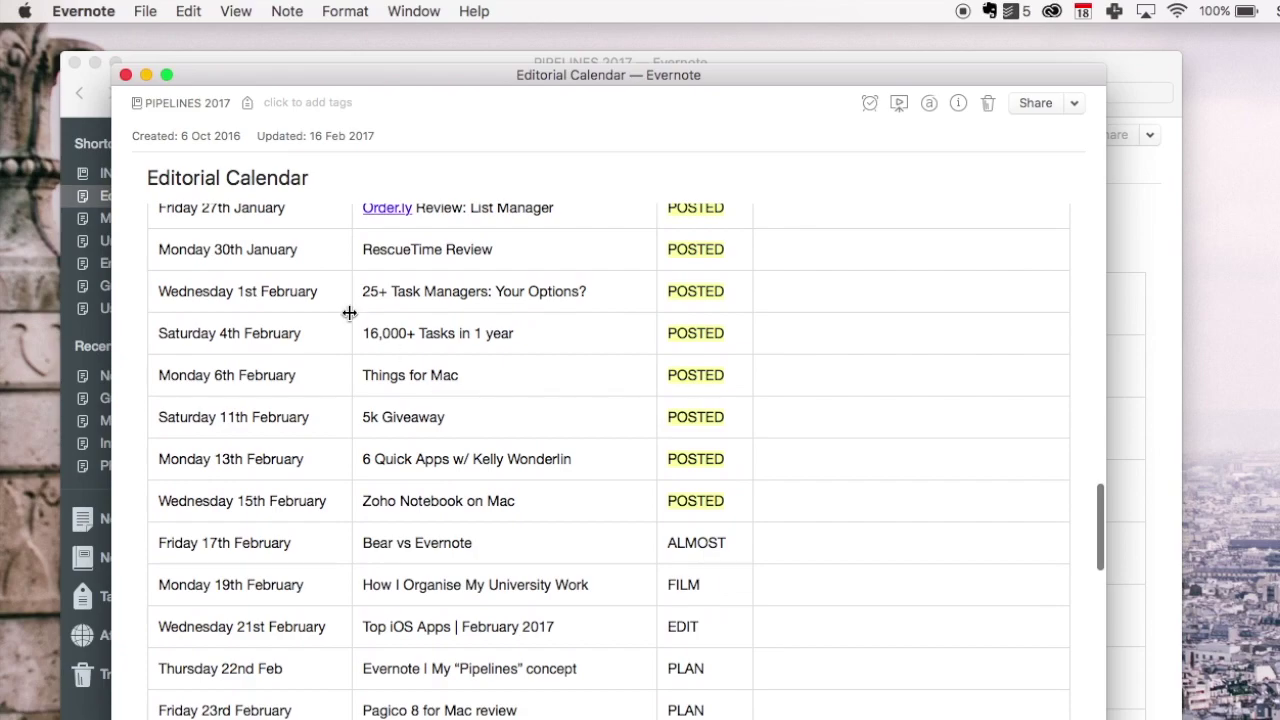
{"action": "left_click", "coordinate": [125, 75]}
- View the Medium Calendar note in its own window, move that window for a full view, and close it
{"action": "double_click", "coordinate": [148, 219]}
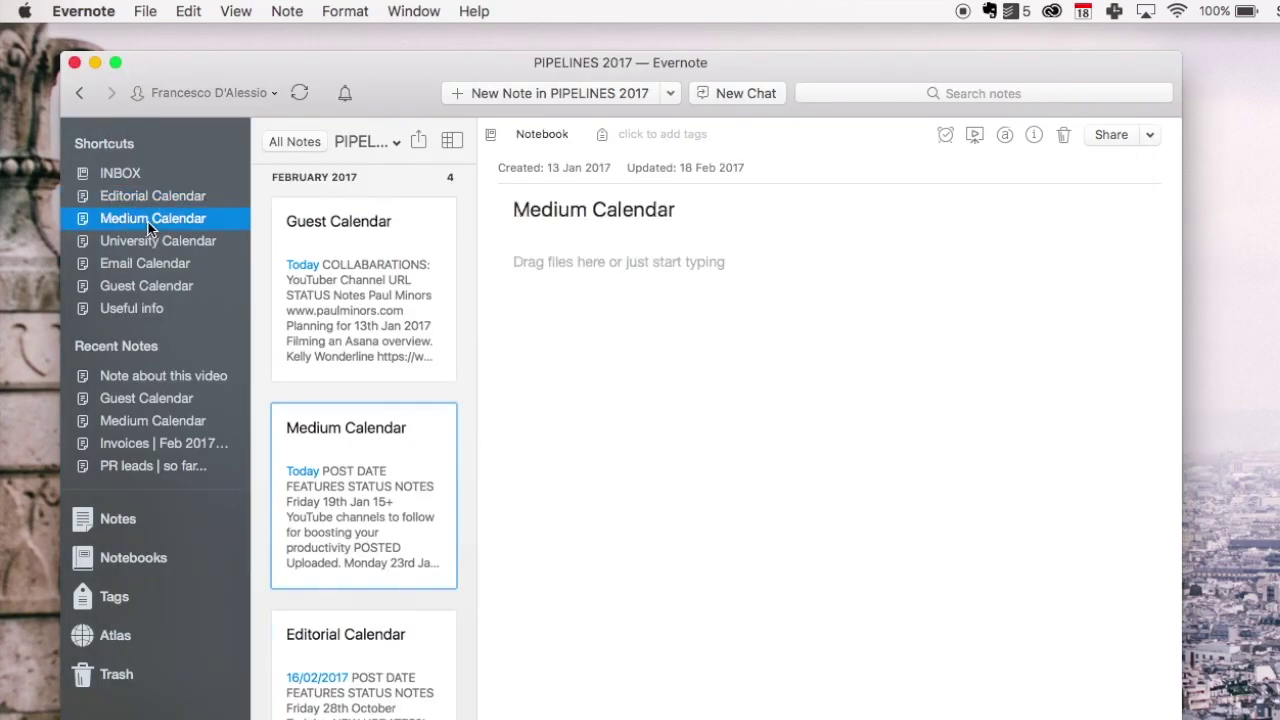
{"action": "left_click", "coordinate": [566, 148]}
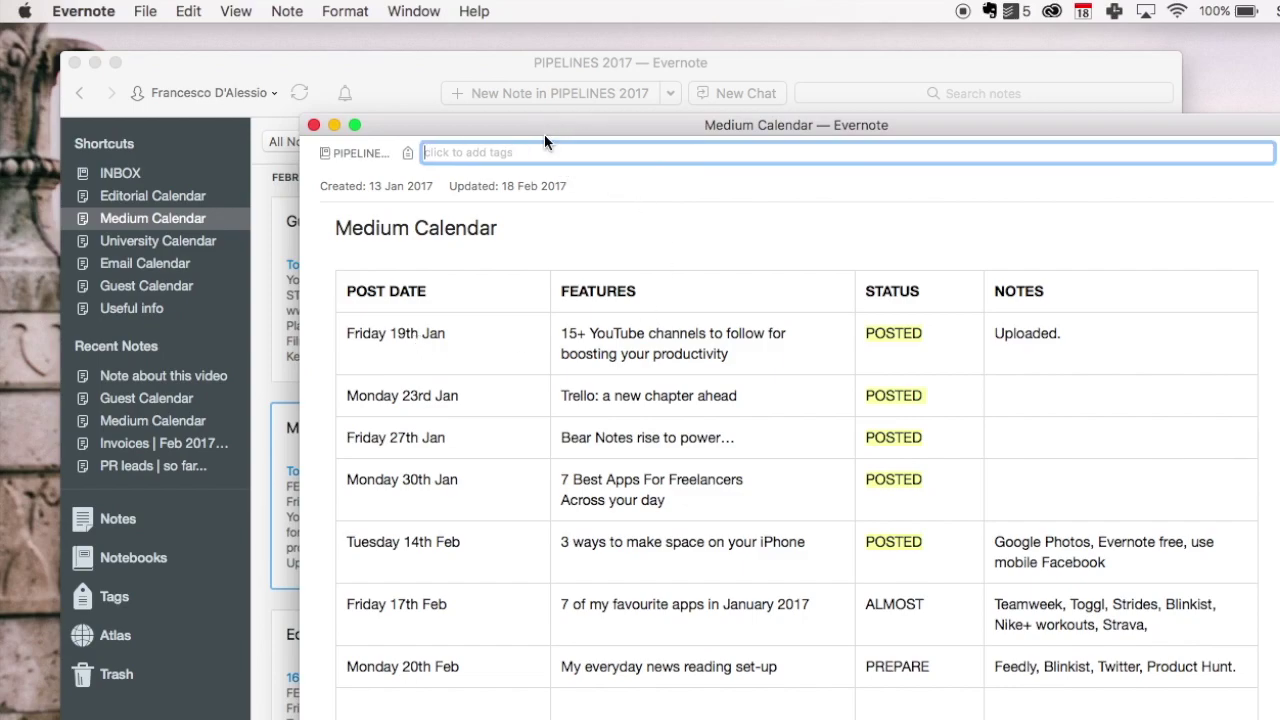
{"action": "left_click_drag", "start_coordinate": [543, 124], "coordinate": [396, 89]}
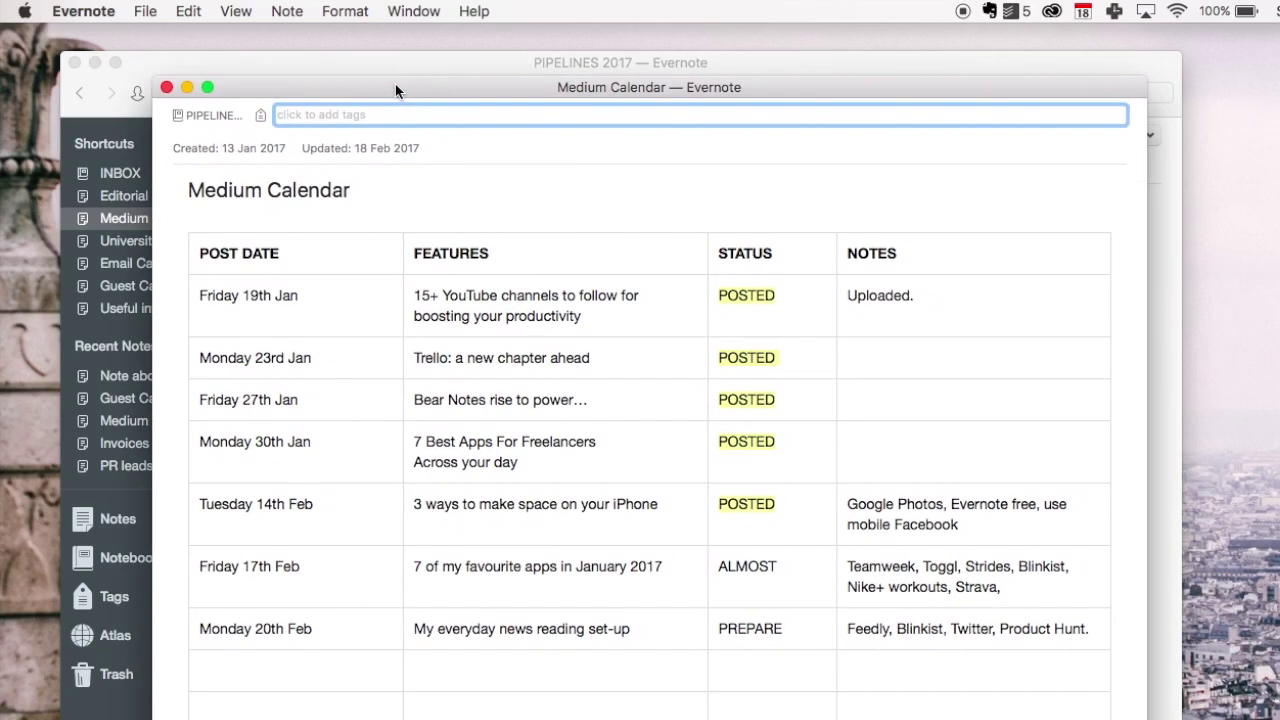
{"action": "left_click", "coordinate": [167, 87]}
- Open the University Calendar note in its own window, review the modules' progress and breakdown, and close it
{"action": "double_click", "coordinate": [132, 241]}
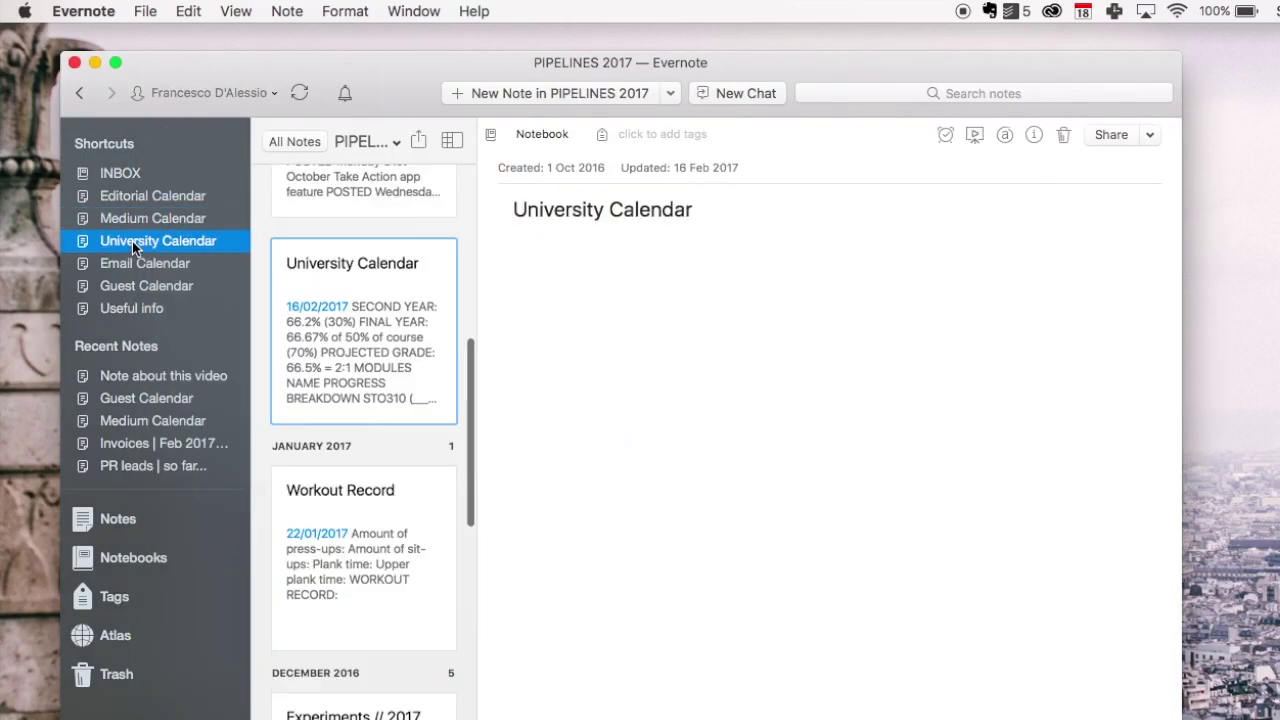
{"action": "left_click_drag", "start_coordinate": [564, 132], "coordinate": [388, 91]}
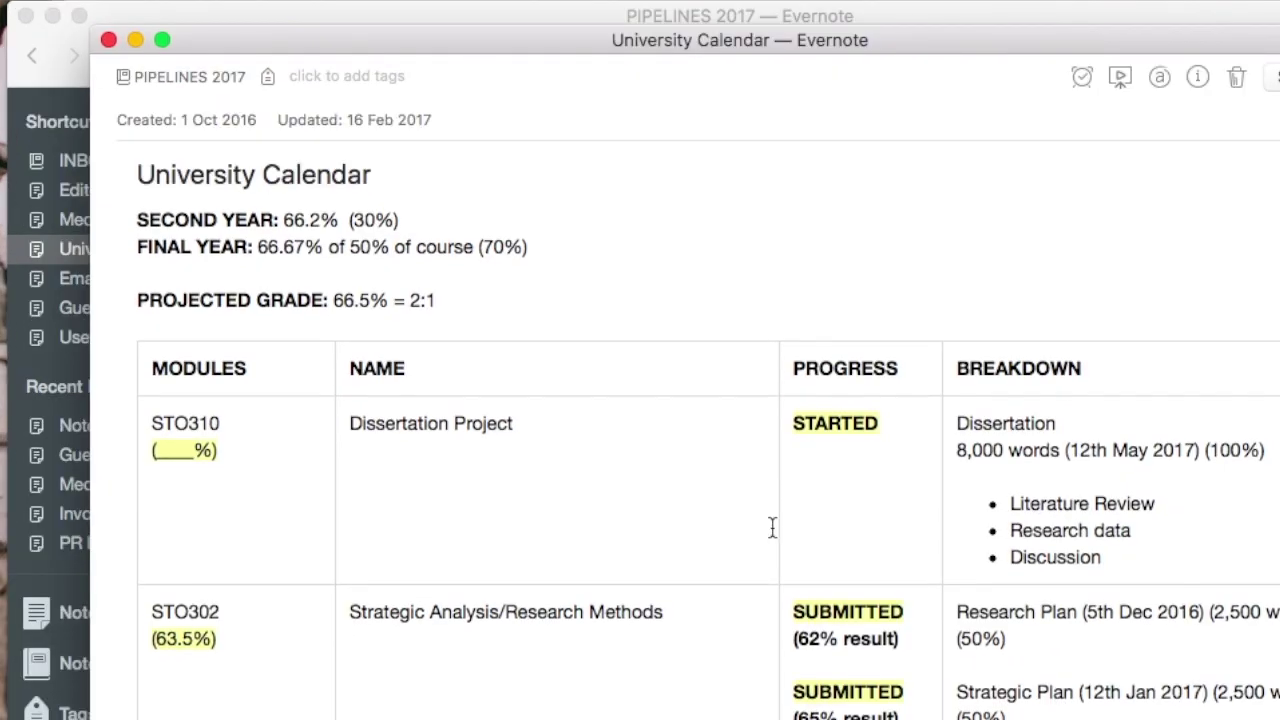
{"action": "scroll", "coordinate": [772, 528], "scroll_direction": "down", "scroll_amount": 1}
{"action": "scroll", "coordinate": [772, 528], "scroll_direction": "up", "scroll_amount": 1}
{"action": "scroll", "coordinate": [772, 528], "scroll_direction": "down", "scroll_amount": 1}
{"action": "scroll", "coordinate": [772, 528], "scroll_direction": "up", "scroll_amount": 1}
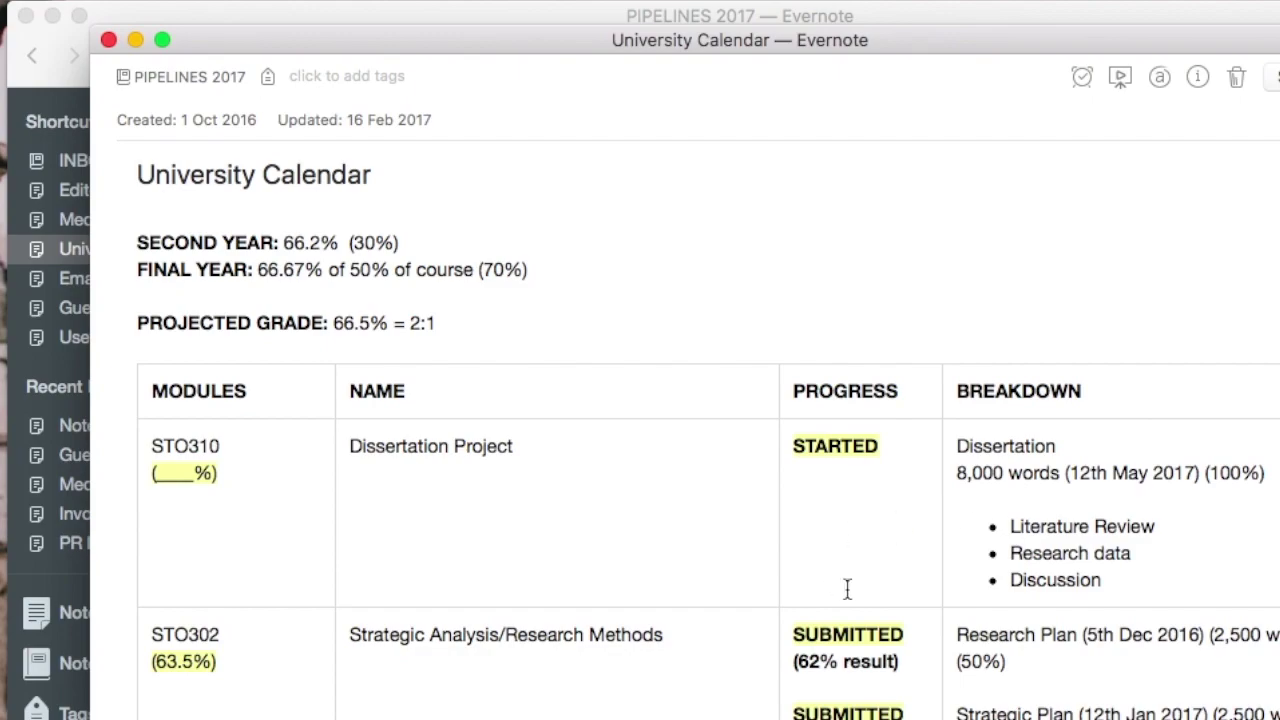
{"action": "scroll", "coordinate": [839, 676], "scroll_direction": "down", "scroll_amount": 8}
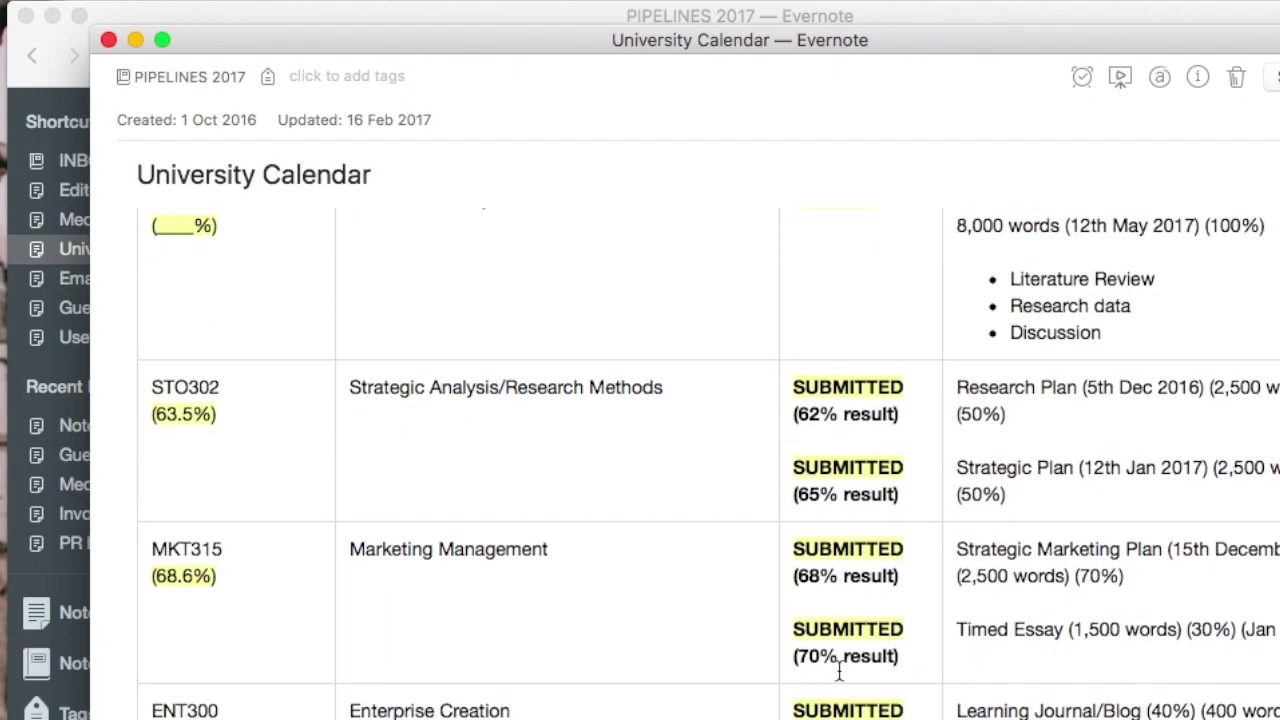
{"action": "scroll", "coordinate": [839, 670], "scroll_direction": "down", "scroll_amount": 5}
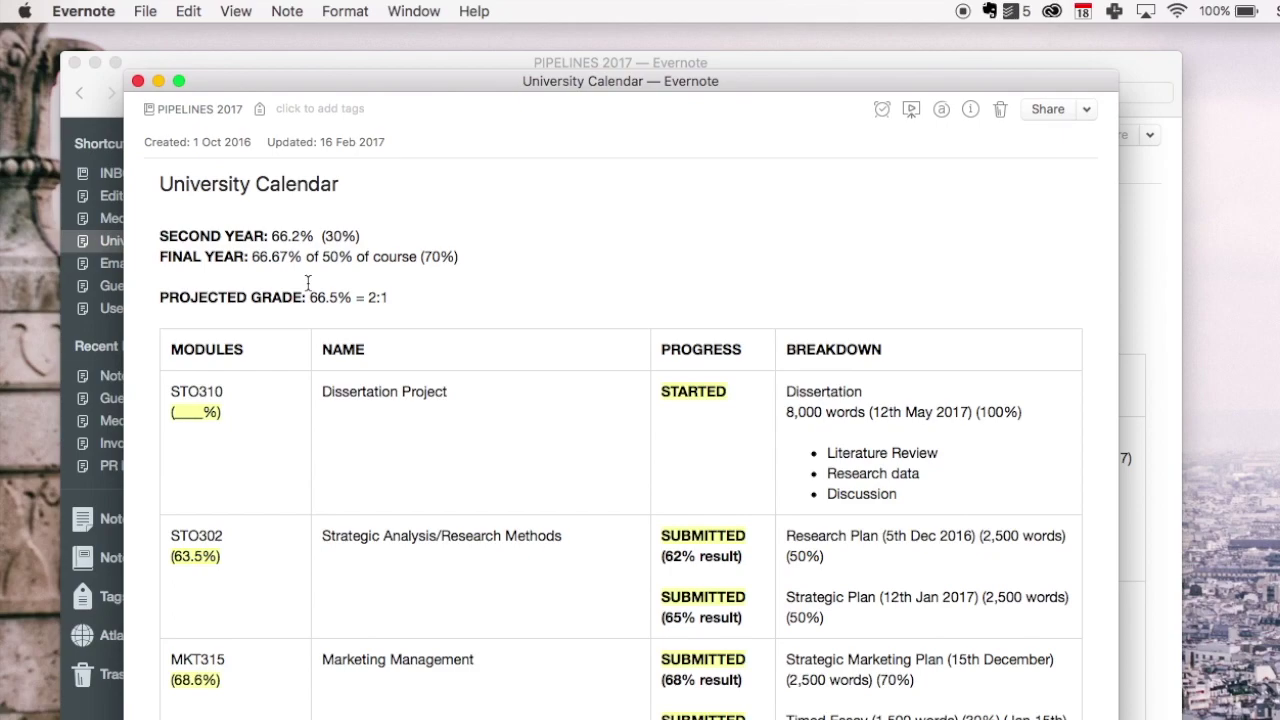
{"action": "left_click", "coordinate": [138, 81]}
- Open the Email Calendar note in its own window and review its monthly newsletter entries
{"action": "double_click", "coordinate": [126, 262]}
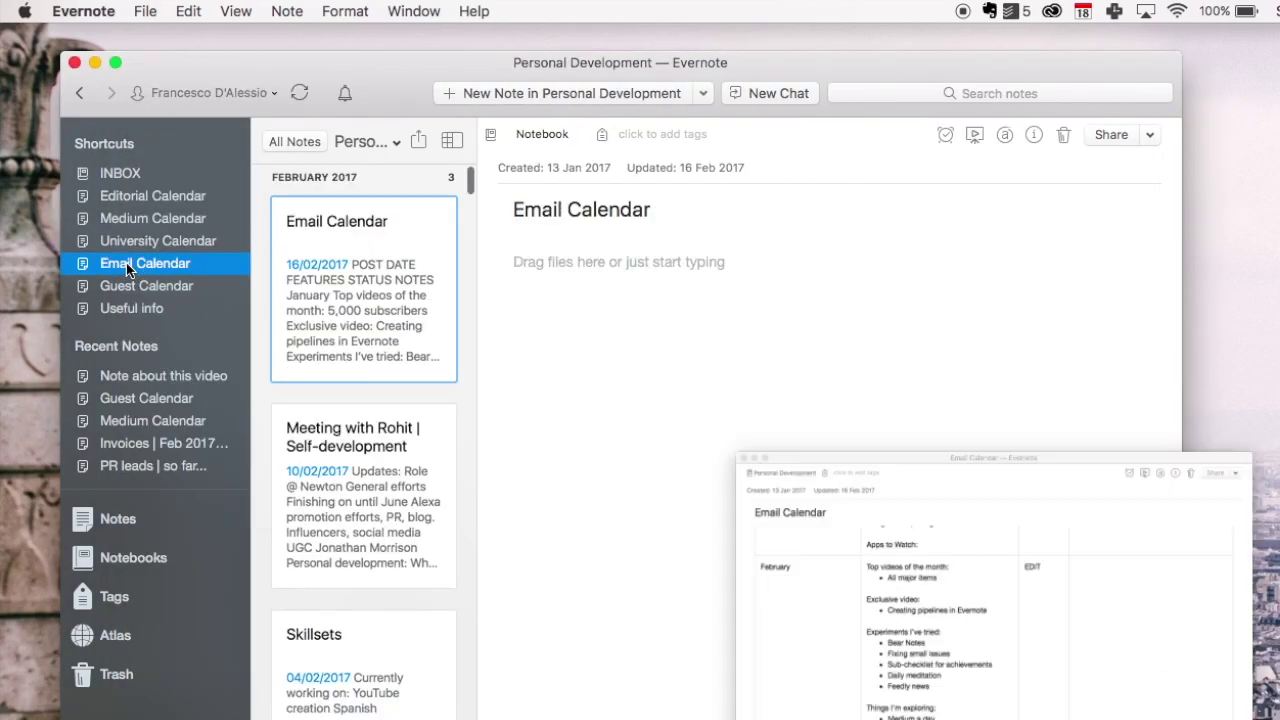
{"action": "left_click_drag", "start_coordinate": [478, 66], "coordinate": [352, 100]}
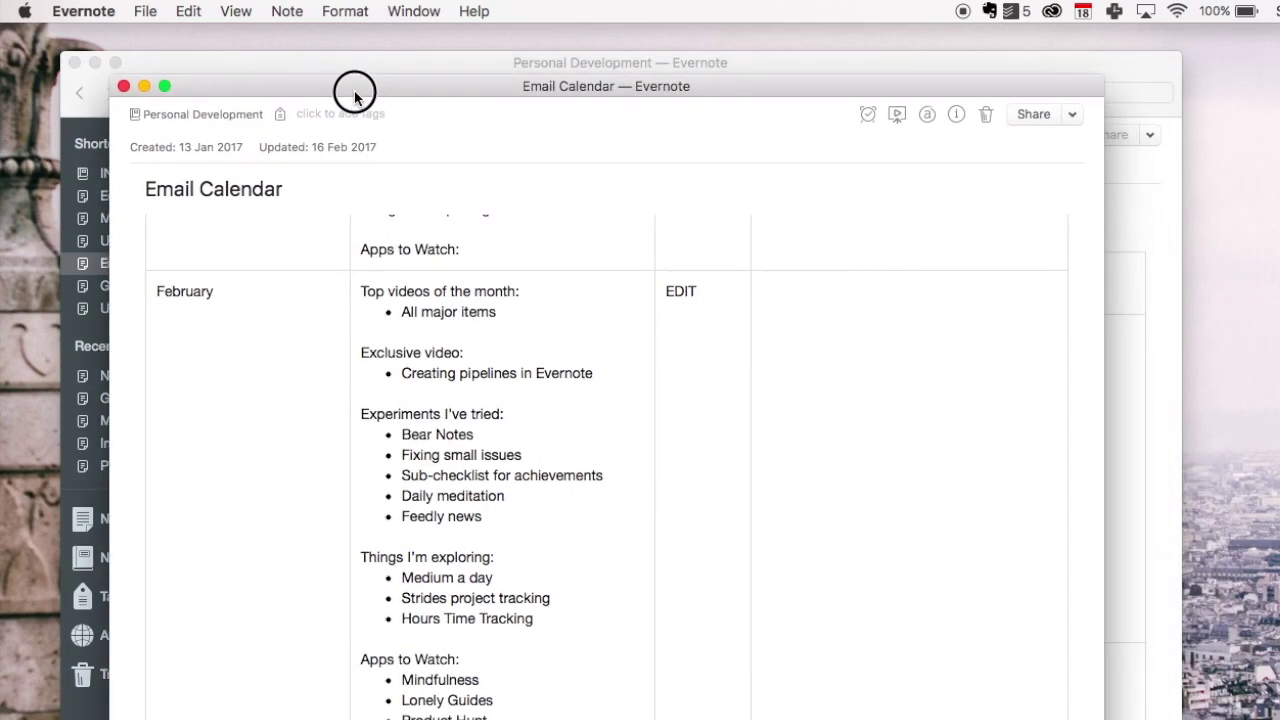
{"action": "scroll", "coordinate": [420, 244], "scroll_direction": "up", "scroll_amount": 3}
{"action": "scroll", "coordinate": [420, 244], "scroll_direction": "up", "scroll_amount": 5}
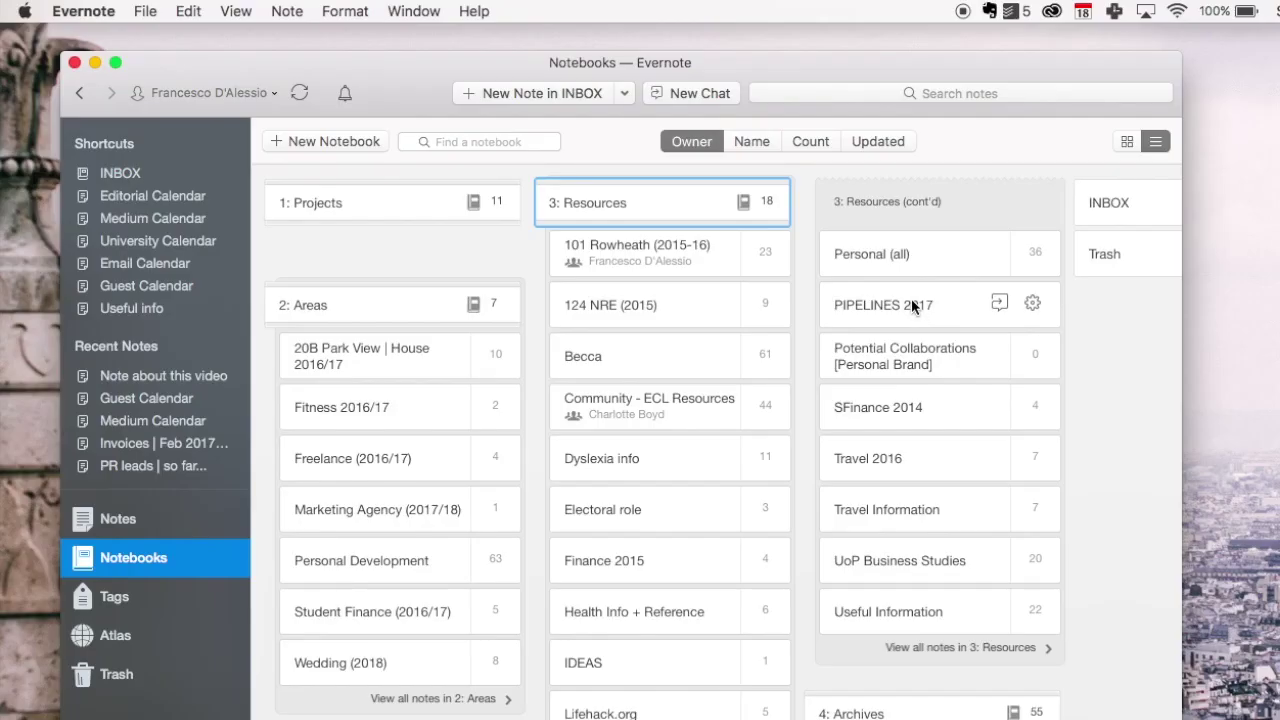
- Return to the PIPELINES 2017 notebook and browse its list of notes again
{"action": "double_click", "coordinate": [912, 306]}
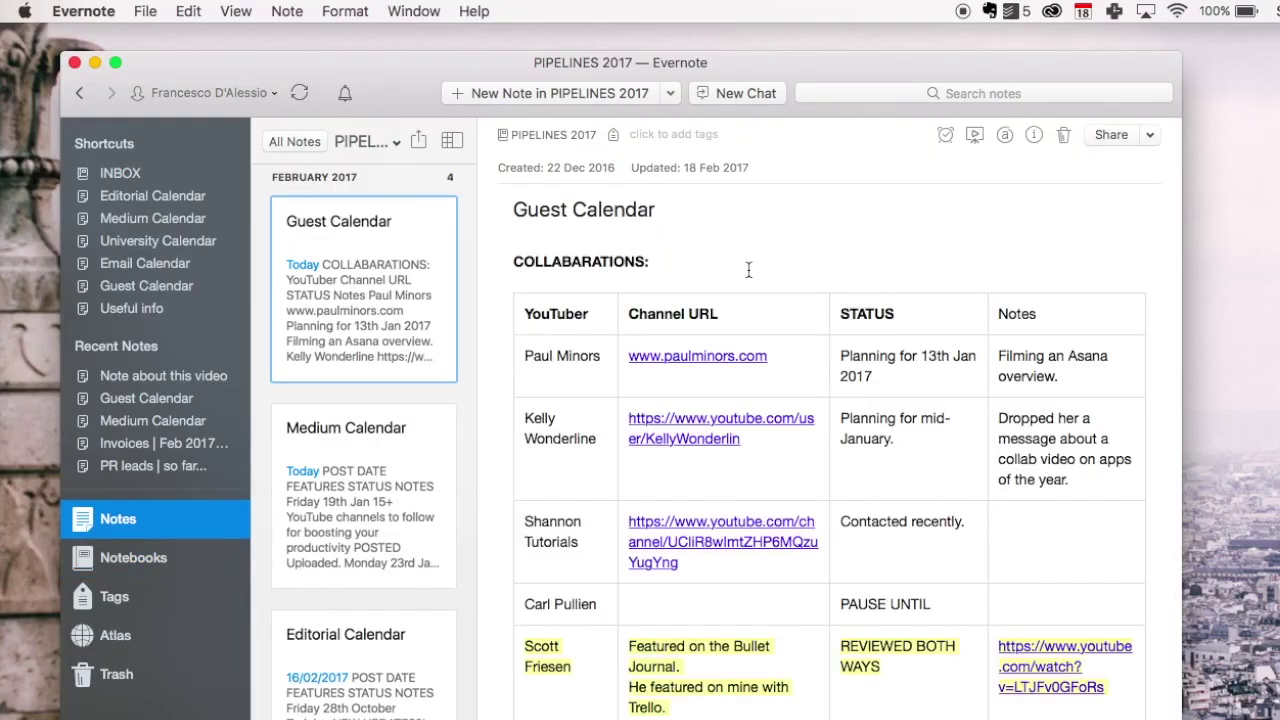
{"action": "scroll", "coordinate": [369, 331], "scroll_direction": "down", "scroll_amount": 10}
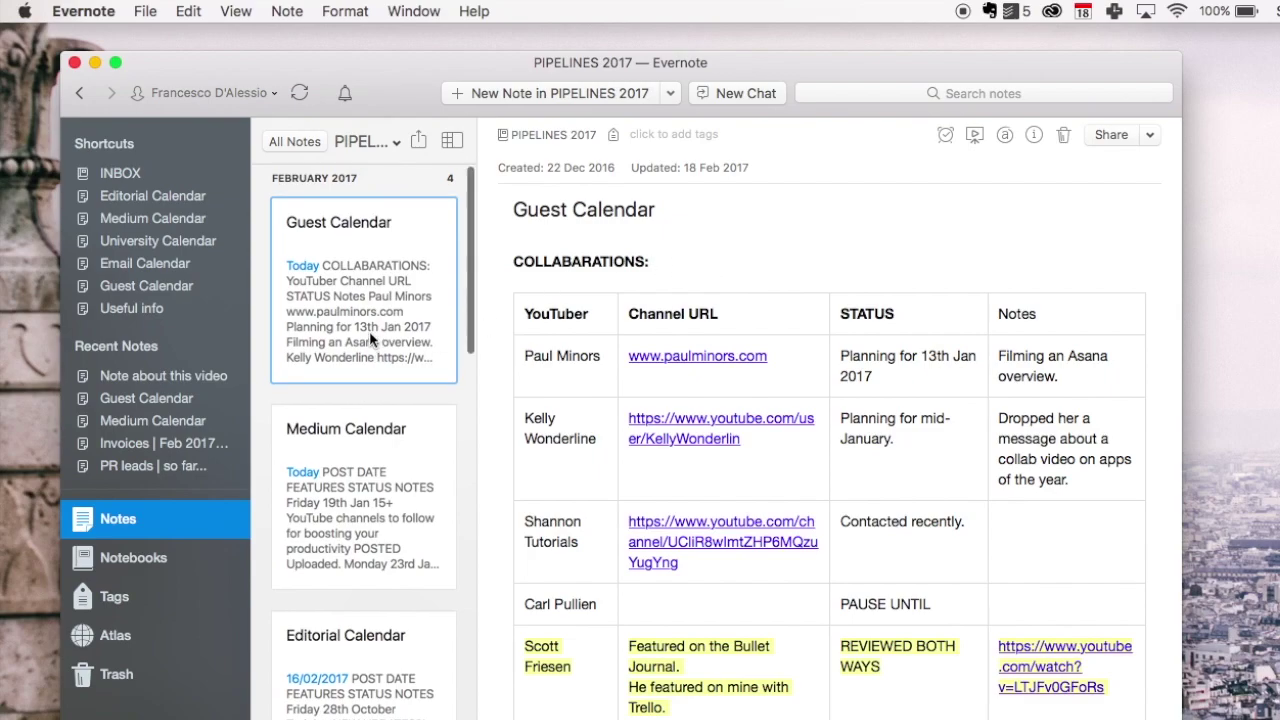
- Browse down the list of notes in the PIPELINES 2017 notebook and return to its beginning
{"action": "scroll", "coordinate": [369, 331], "scroll_direction": "down", "scroll_amount": 8}
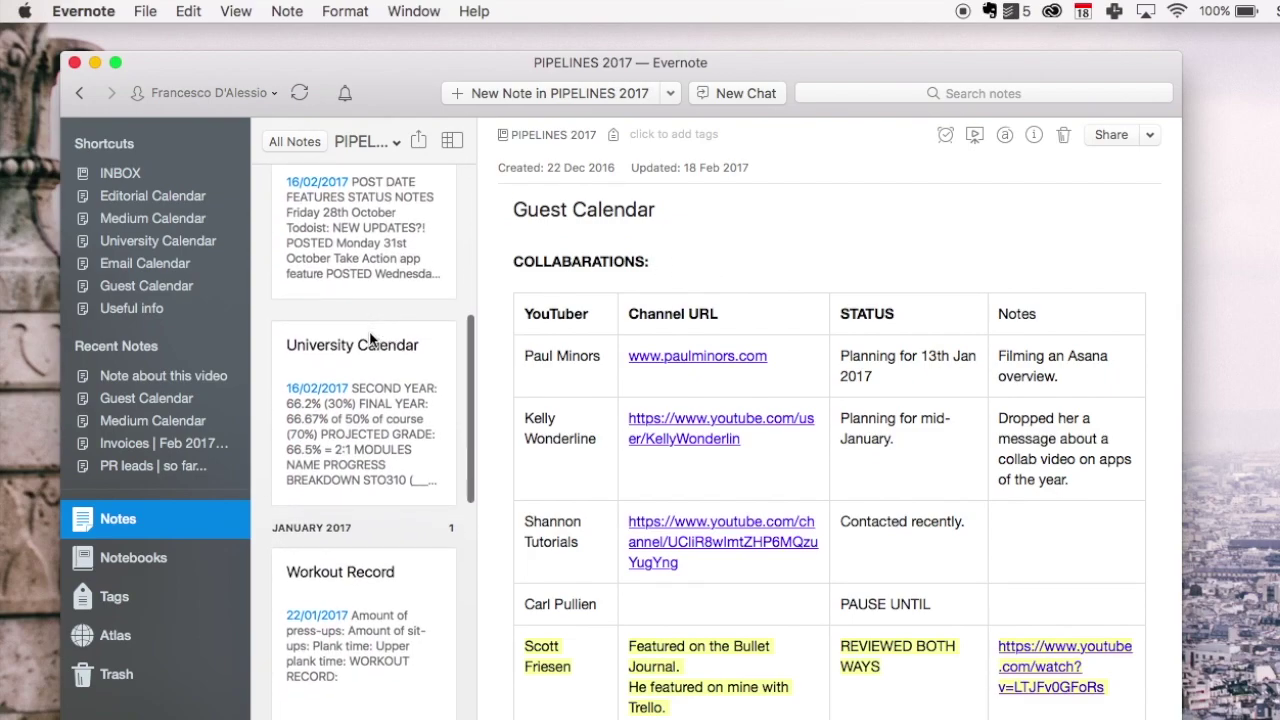
{"action": "scroll", "coordinate": [369, 331], "scroll_direction": "up", "scroll_amount": 10}
{"action": "scroll", "coordinate": [369, 331], "scroll_direction": "up", "scroll_amount": 5}
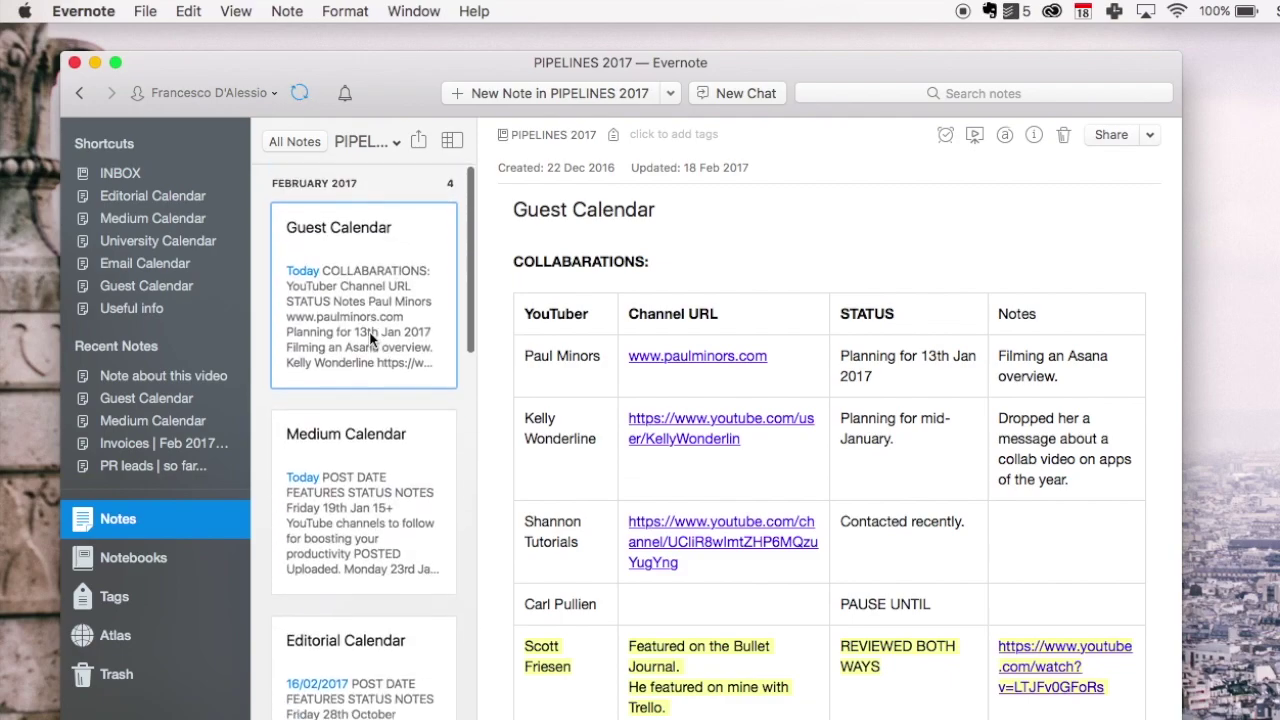
- View the notebooks available for moving the Guest Calendar note without moving it, and open the Editorial Calendar note
{"action": "left_click", "coordinate": [548, 128]}
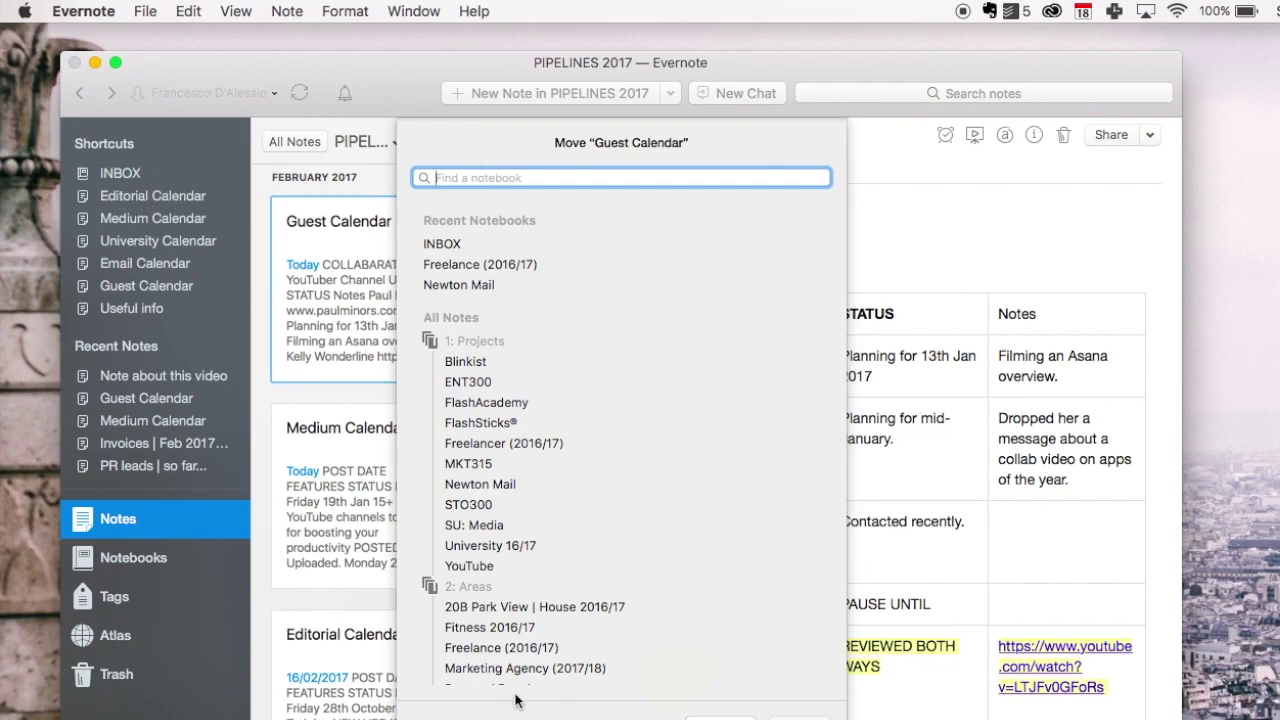
{"action": "key", "text": "Escape"}
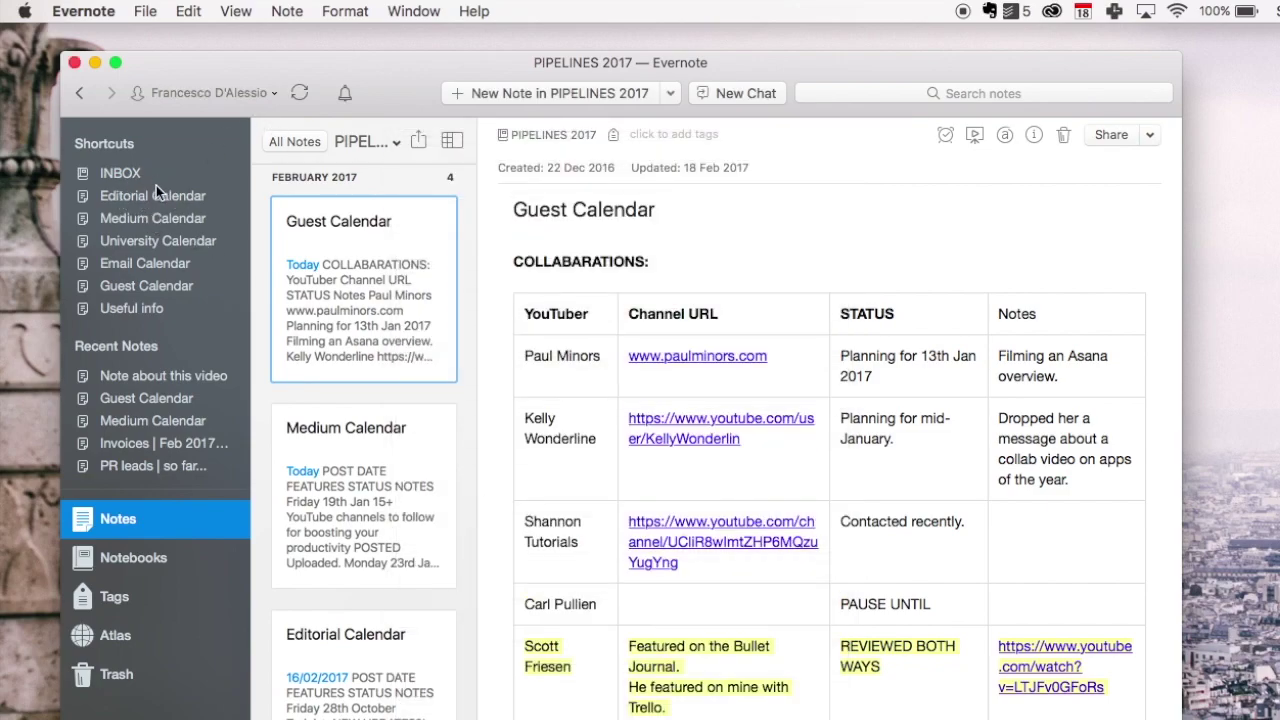
{"action": "left_click", "coordinate": [156, 188]}
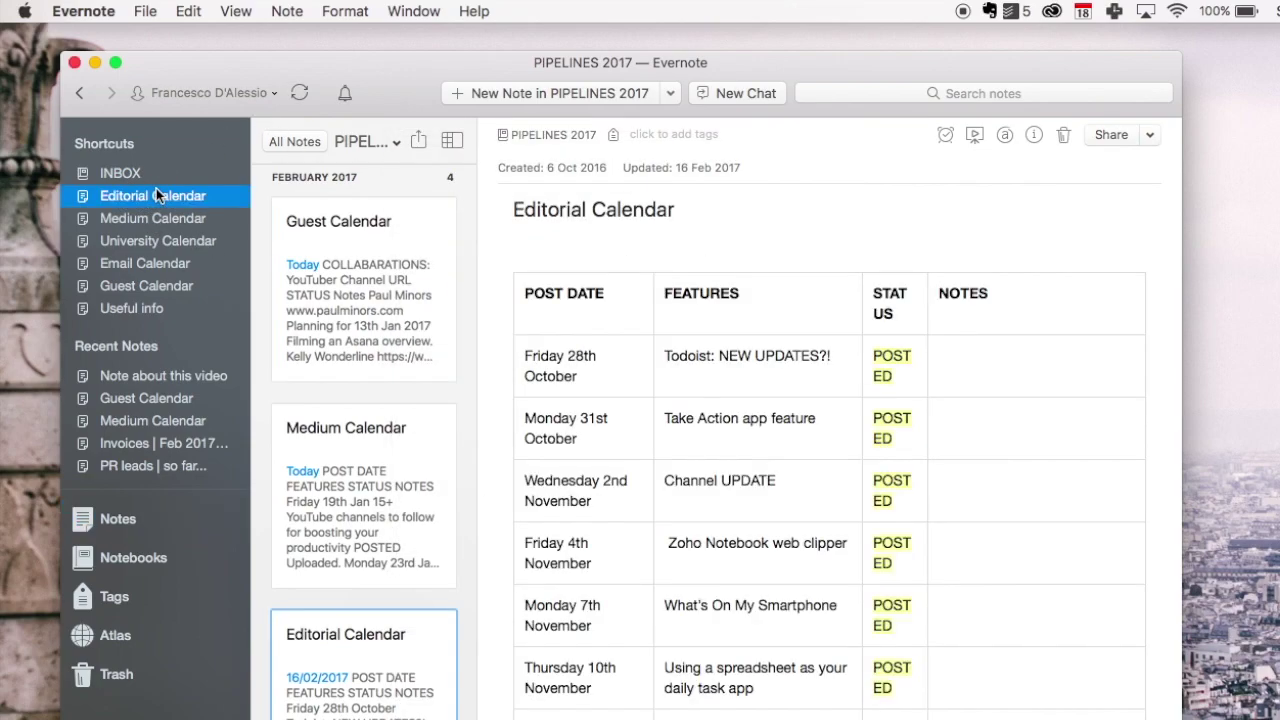
- Start a new INBOX note titled "ROTA |" and insert a 4x4 table in its body
{"action": "type", "text": "A |"}
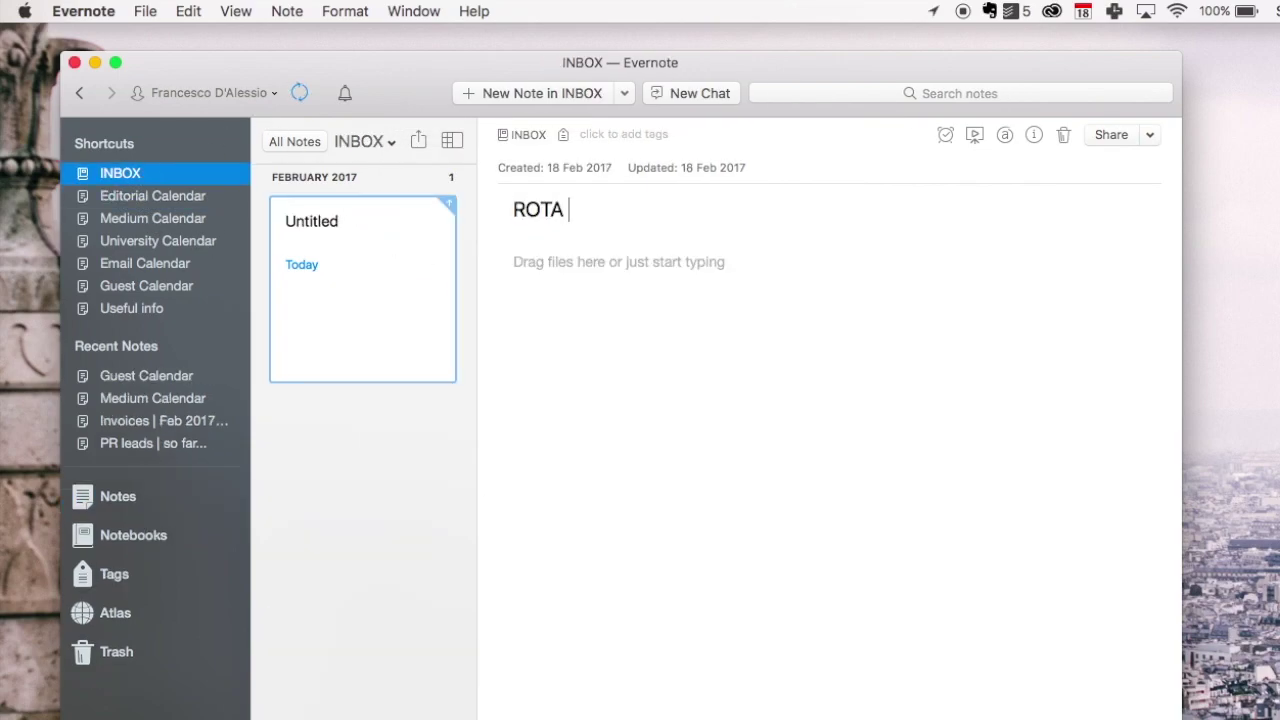
{"action": "mouse_move", "coordinate": [928, 167]}
{"action": "left_click", "coordinate": [993, 166]}
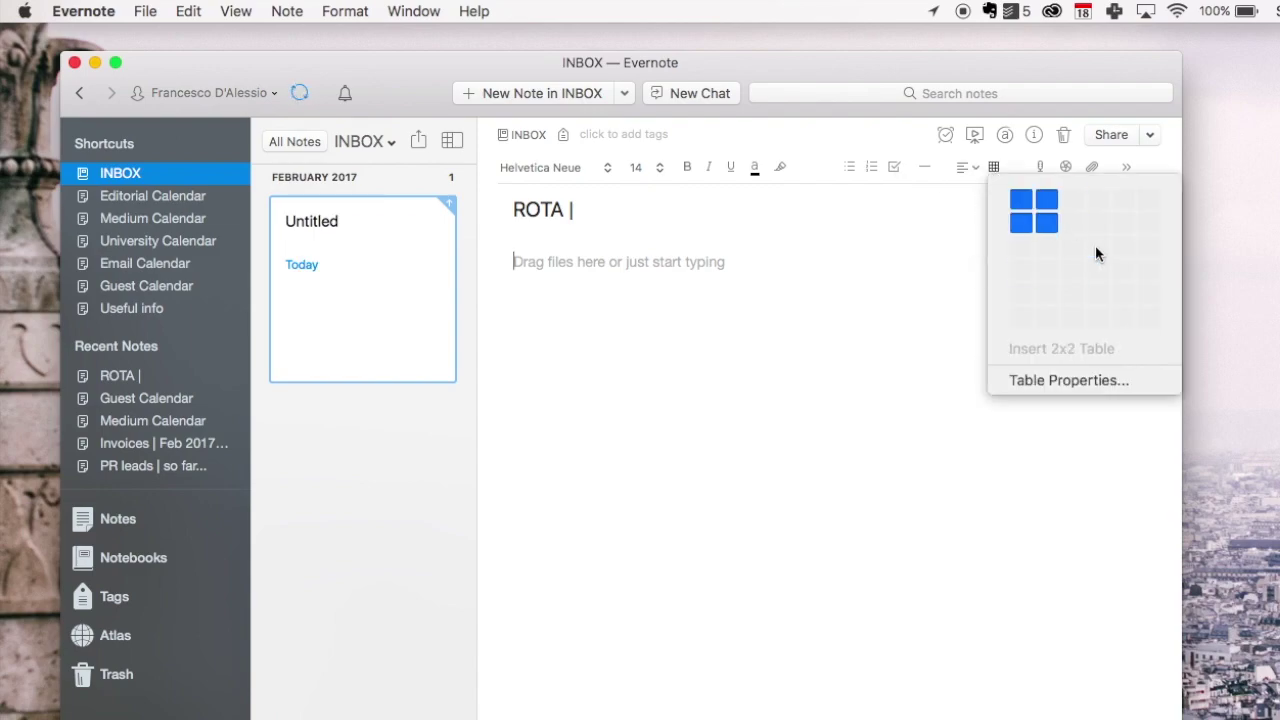
{"action": "left_click", "coordinate": [1100, 280]}
- Fill the table's first column with the heading WORKDAY and the entries MONDAY and TUESDAU
{"action": "type", "text": "WORKDAY"}
{"action": "left_click", "coordinate": [580, 308]}
{"action": "type", "text": "MONDAY"}
{"action": "left_click", "coordinate": [567, 350]}
{"action": "type", "text": "TUESDAU"}
- Fill the second column with the heading THEMES, Content creation for Monday and Outreach for the row below
{"action": "left_click", "coordinate": [740, 263]}
{"action": "type", "text": "THEMES"}
{"action": "key", "text": "Down"}
{"action": "type", "text": "Conte"}
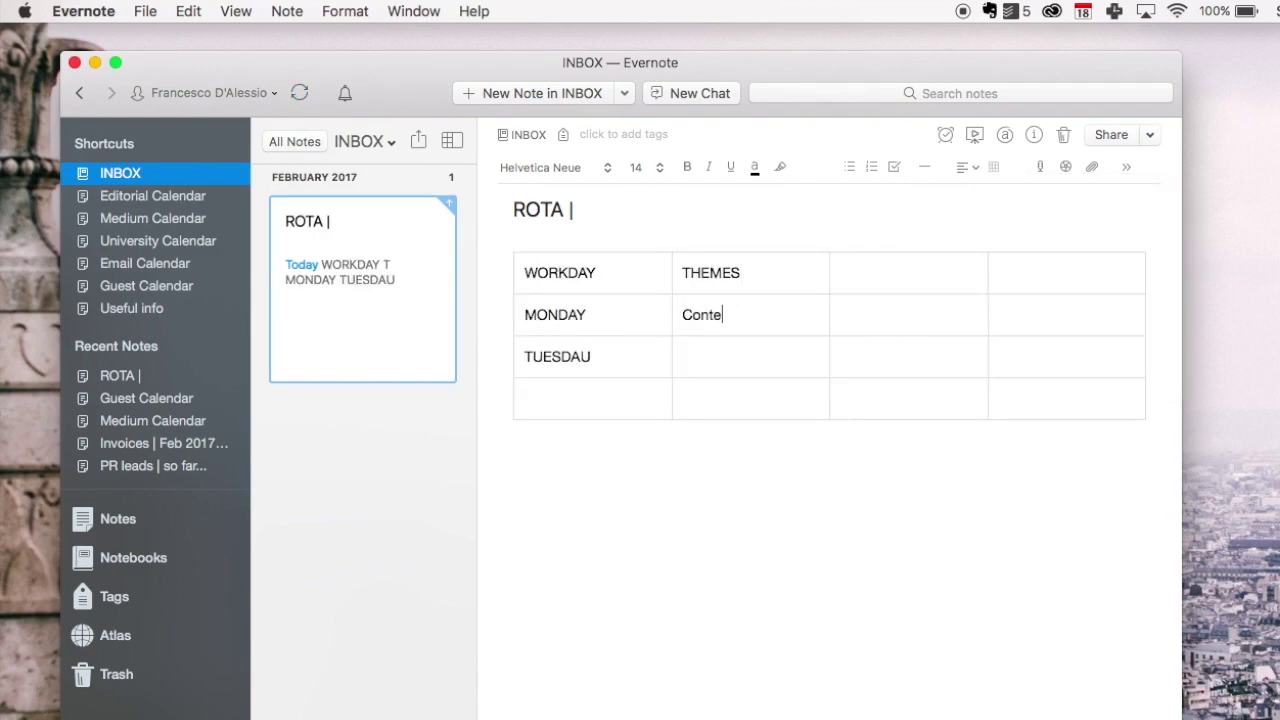
{"action": "type", "text": "nt creation"}
{"action": "key", "text": "Down"}
{"action": "type", "text": "Outreach"}
- Add the headings NOTES and LINKS to the remaining columns and make all four table headings bold
{"action": "left_click_drag", "start_coordinate": [580, 274], "coordinate": [937, 281]}
{"action": "key", "text": "super+b"}
{"action": "left_click", "coordinate": [937, 281]}
{"action": "type", "text": "NOTES LINKS"}
{"action": "double_click", "coordinate": [1011, 275]}
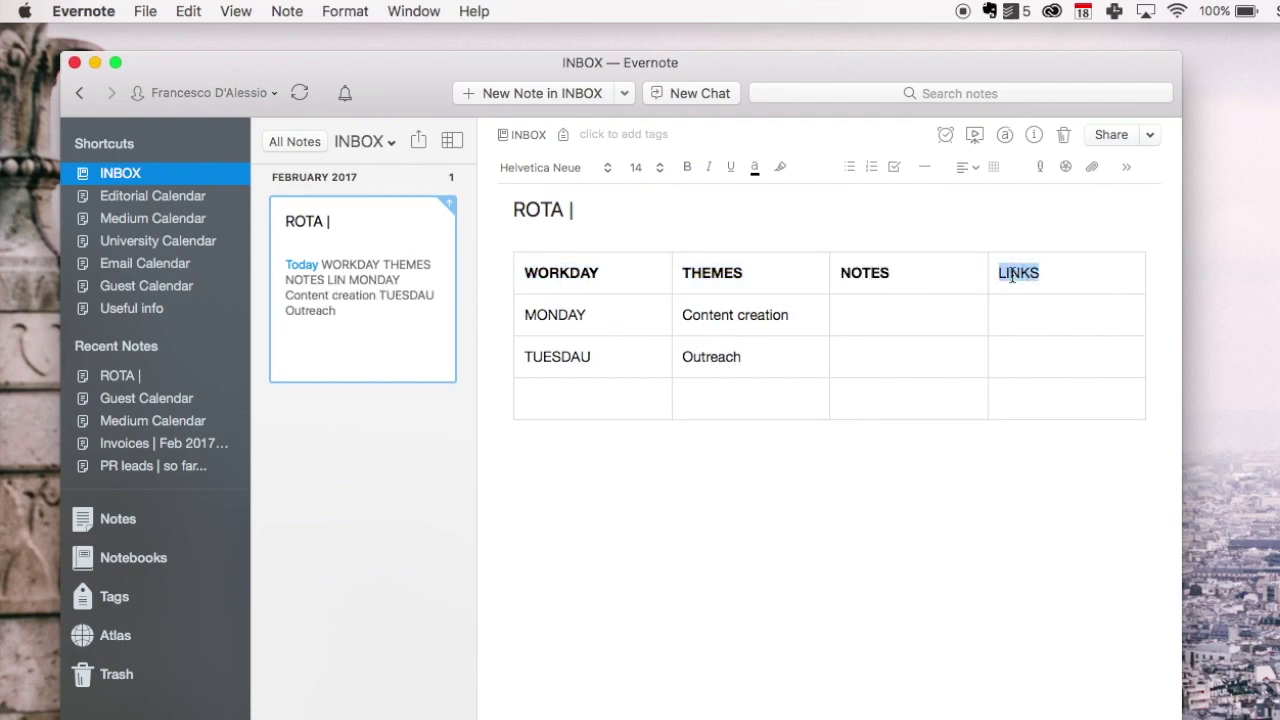
{"action": "key", "text": "super+b"}
{"action": "left_click", "coordinate": [1012, 370]}
- Complete the note title as "ROTA | Themed work" and remove the mistyped last letter of TUESDAU
{"action": "left_click", "coordinate": [603, 204]}
{"action": "type", "text": "Themed work"}
{"action": "left_click", "coordinate": [591, 357]}
{"action": "key", "text": "BackSpace"}
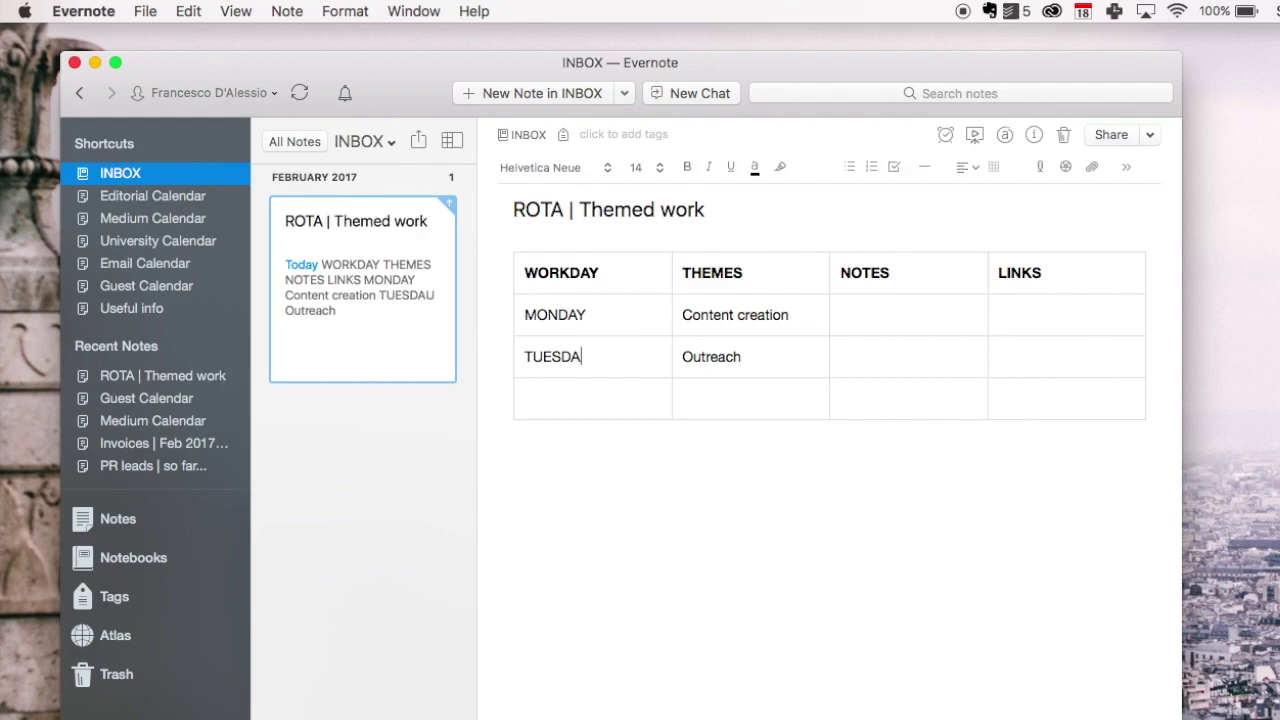
- Finish the second day as TUESDAY and fill the last row with WEDNESDAY and the theme Content creation
{"action": "type", "text": "WEDNESDAY"}
{"action": "left_click", "coordinate": [686, 393]}
{"action": "type", "text": "Content creation a"}
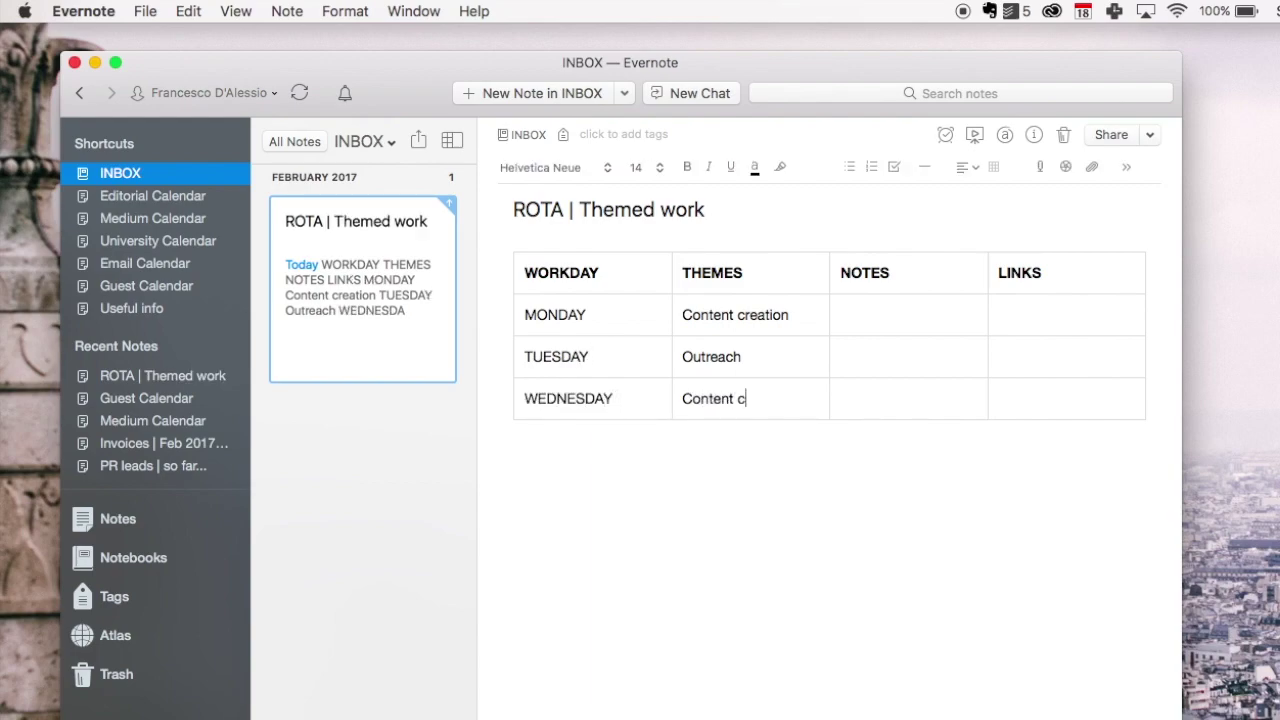
- Extend Monday's theme to "Content creation and admin" and add the notes "Catch-up with all the content I've created." and "Admin chase-up"
{"action": "type", "text": "nd admin"}
{"action": "key", "text": "Tab"}
{"action": "type", "text": "Catyh-up with all the content I've created."}
{"action": "key", "text": "Return"}
- Add a THURSDAY row with the theme "Admin catch-up" and the note "Chase-up any admin"
{"action": "key", "text": "Tab"}
{"action": "key", "text": "Tab"}
{"action": "key", "text": "Tab"}
{"action": "key", "text": "Tab"}
{"action": "key", "text": "Tab"}
{"action": "key", "text": "Tab"}
{"action": "key", "text": "Tab"}
{"action": "key", "text": "Tab"}
{"action": "key", "text": "Tab"}
{"action": "key", "text": "Tab"}
{"action": "type", "text": "Thursd"}
{"action": "key", "text": "BackSpace"}
{"action": "key", "text": "BackSpace"}
{"action": "key", "text": "BackSpace"}
{"action": "key", "text": "BackSpace"}
{"action": "key", "text": "BackSpace"}
{"action": "type", "text": "HURSDAY Admin catch-up"}
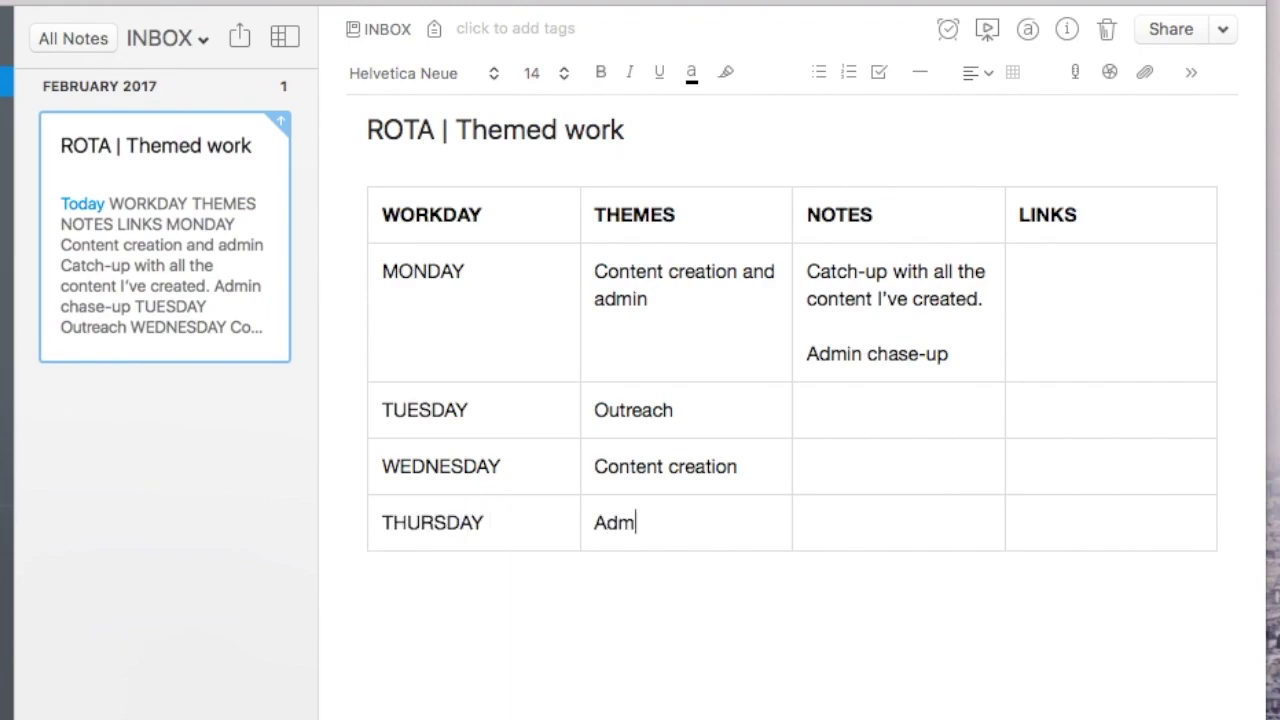
{"action": "key", "text": "Tab"}
{"action": "type", "text": "Chase-up any admin"}
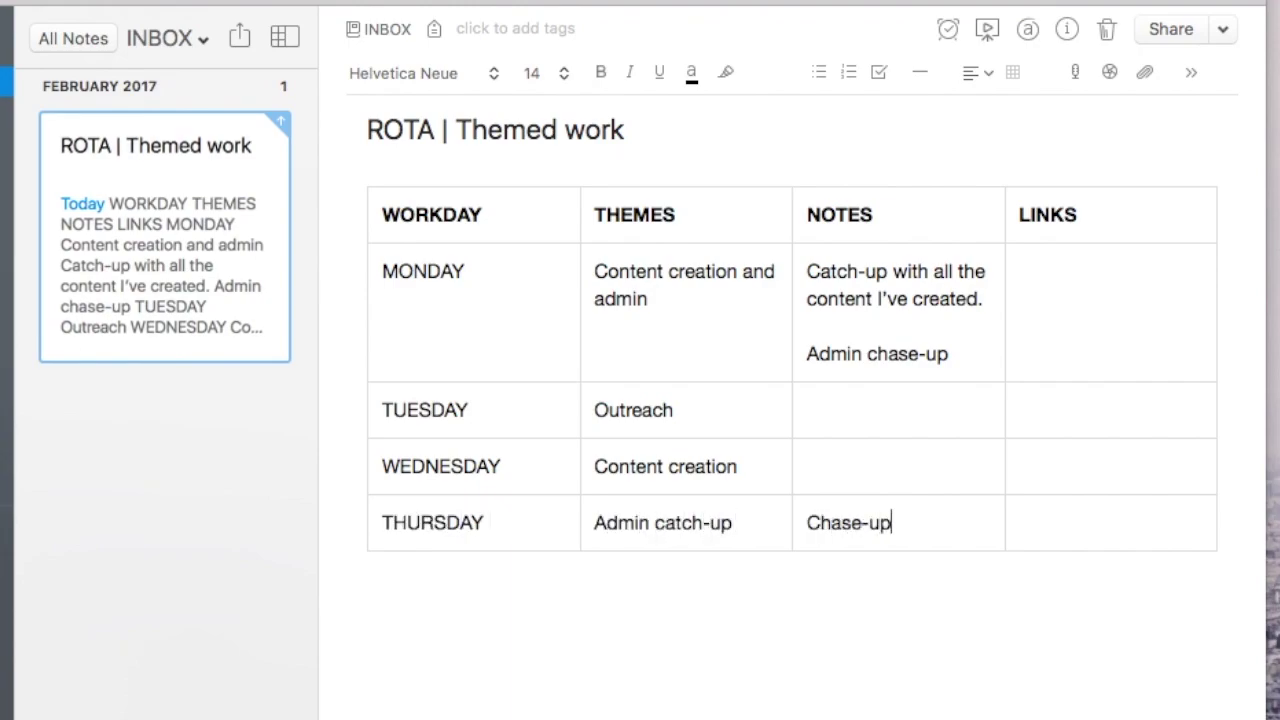
- Add a FRIDAY row to the table with the theme "Review work"
{"action": "key", "text": "Tab"}
{"action": "key", "text": "Tab"}
{"action": "type", "text": "FRIDAY"}
{"action": "key", "text": "Tab"}
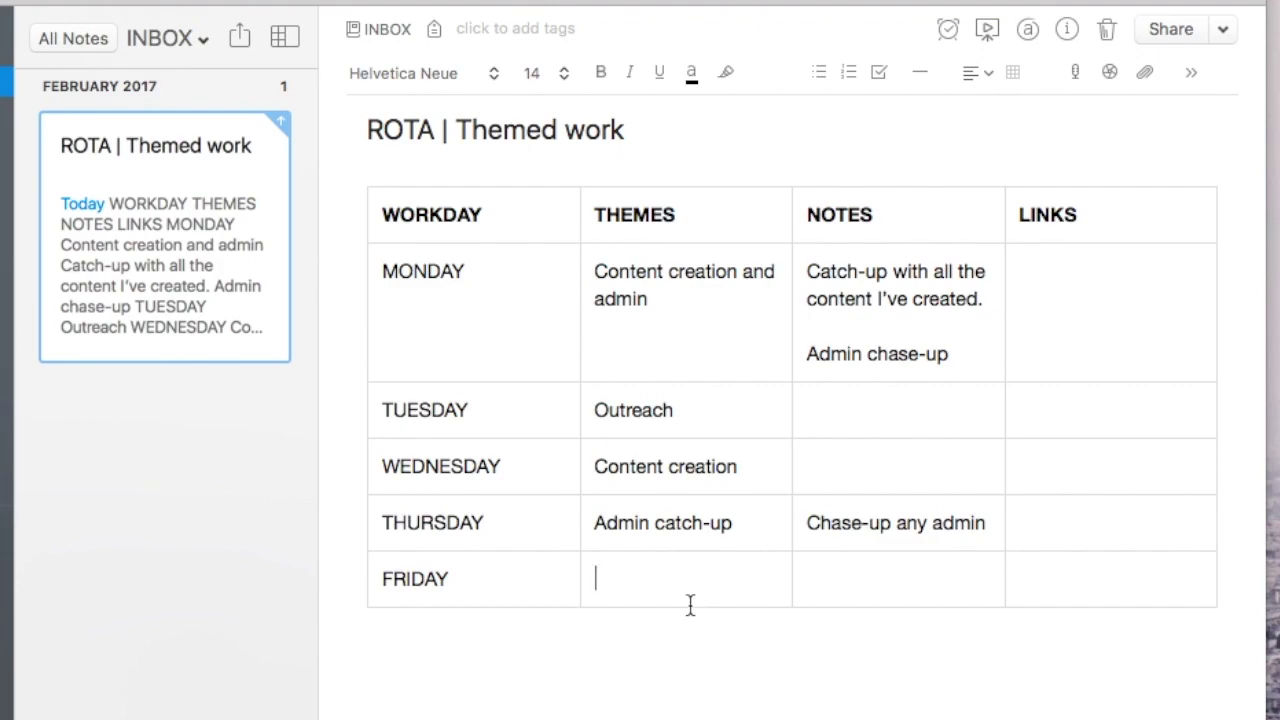
{"action": "type", "text": "Review work"}
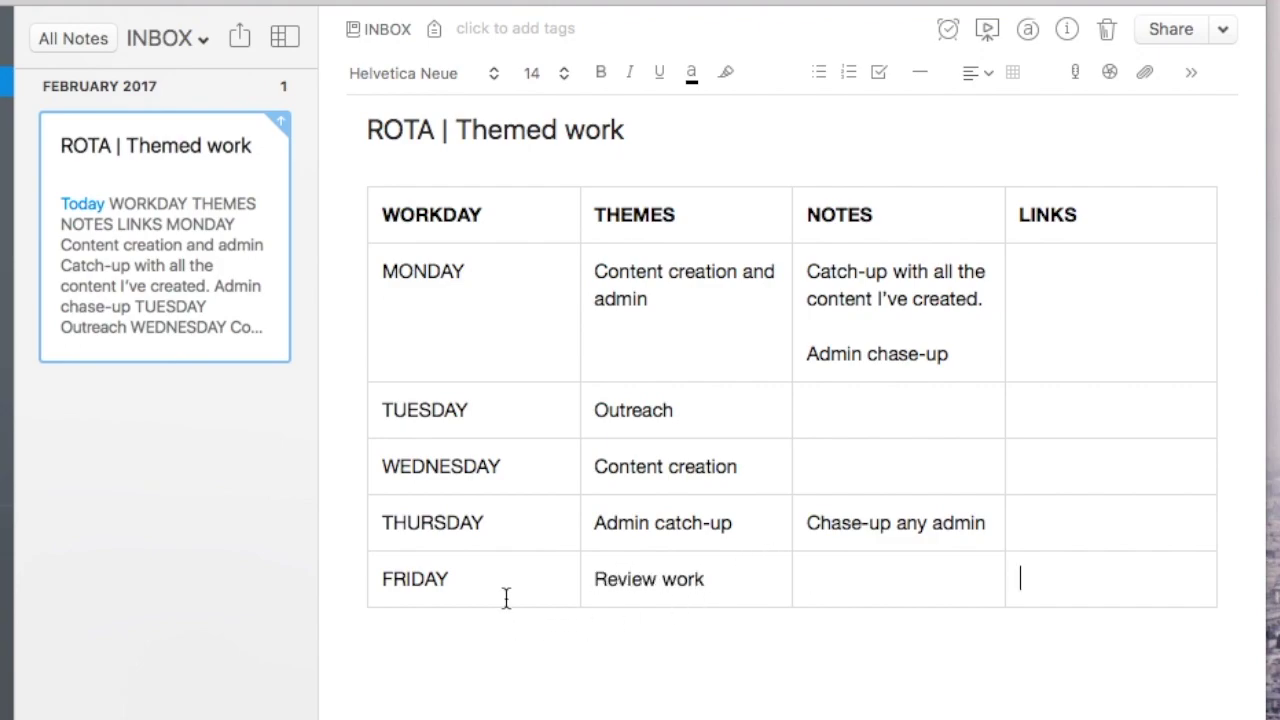
- Move the "ROTA | Themed work" note from INBOX to the PIPELINES 2017 notebook
{"action": "left_click", "coordinate": [386, 30]}
{"action": "type", "text": "ipp"}
{"action": "left_click", "coordinate": [380, 176]}
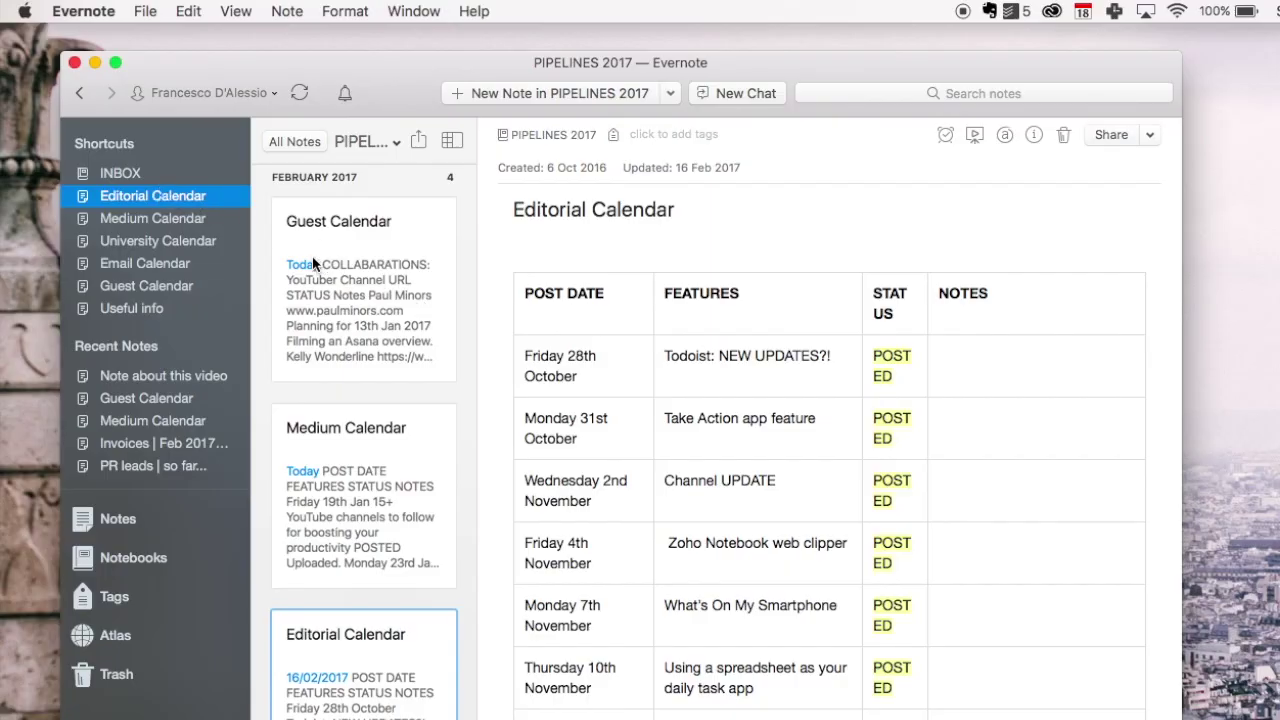
- Open the Editorial Calendar note in its own window, reposition that window, and review the post dates, features and statuses through February
{"action": "double_click", "coordinate": [208, 201]}
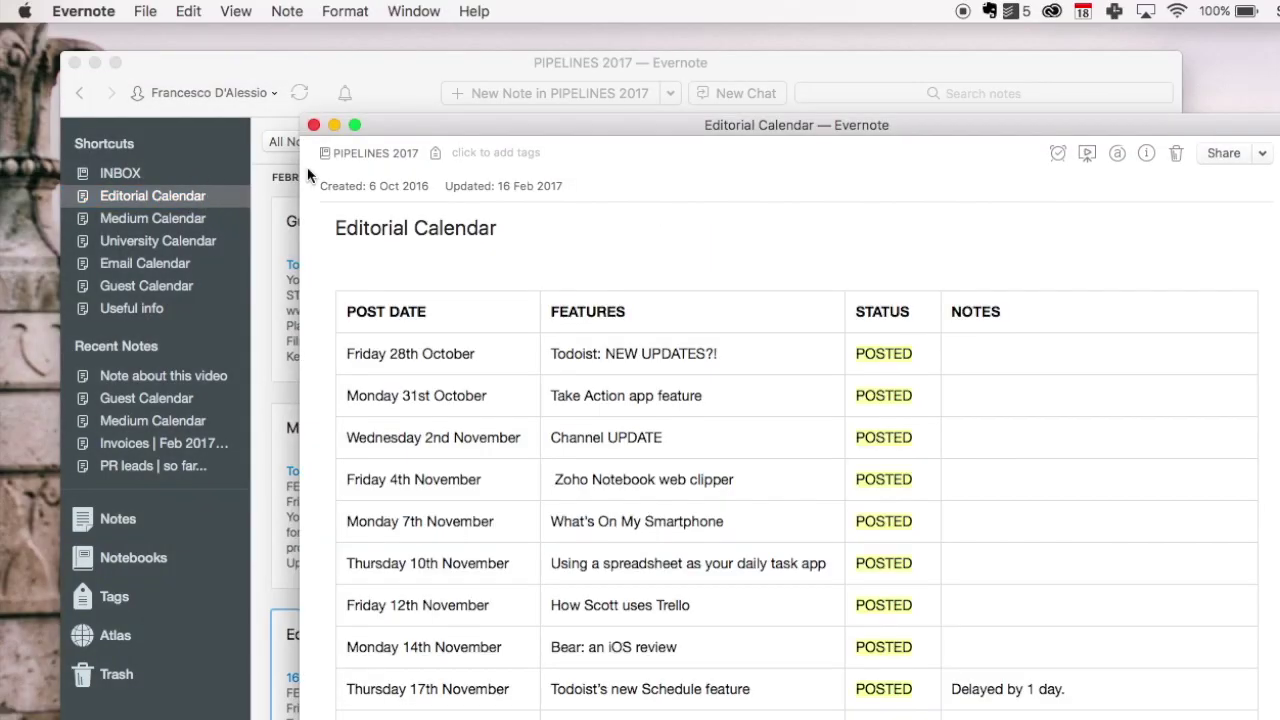
{"action": "left_click_drag", "start_coordinate": [406, 126], "coordinate": [221, 78]}
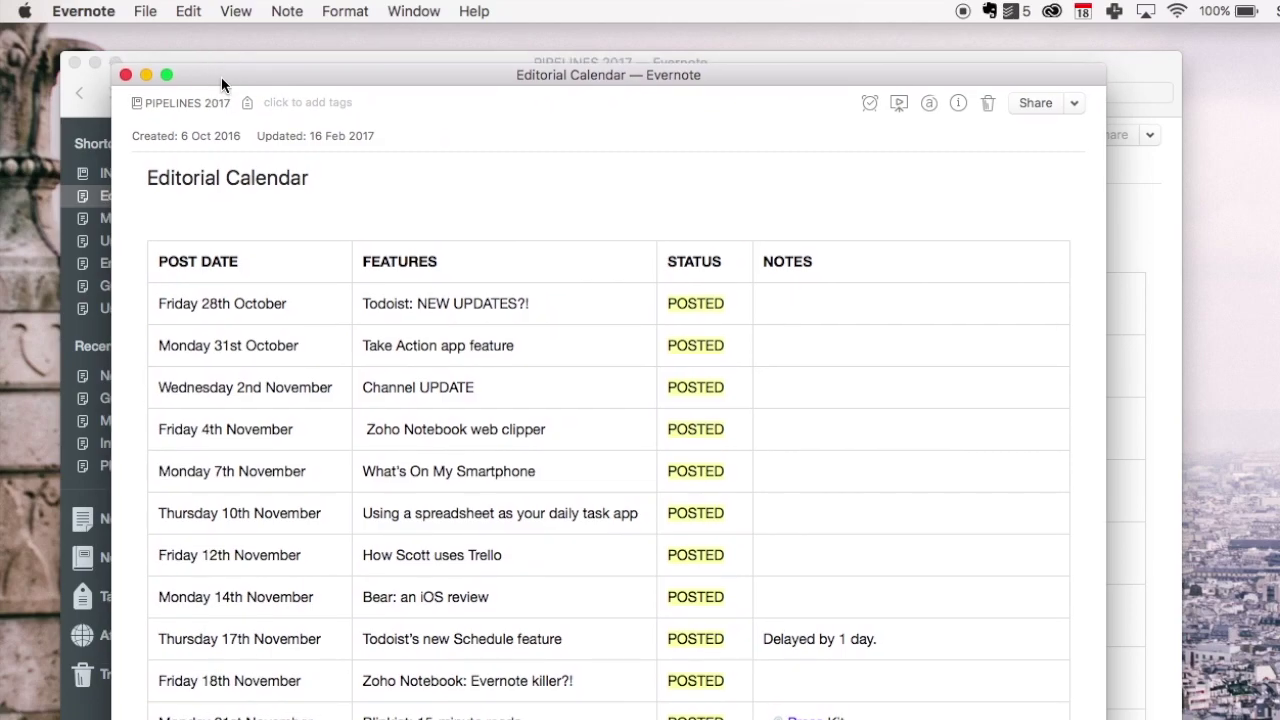
{"action": "scroll", "coordinate": [677, 512], "scroll_direction": "down", "scroll_amount": 10}
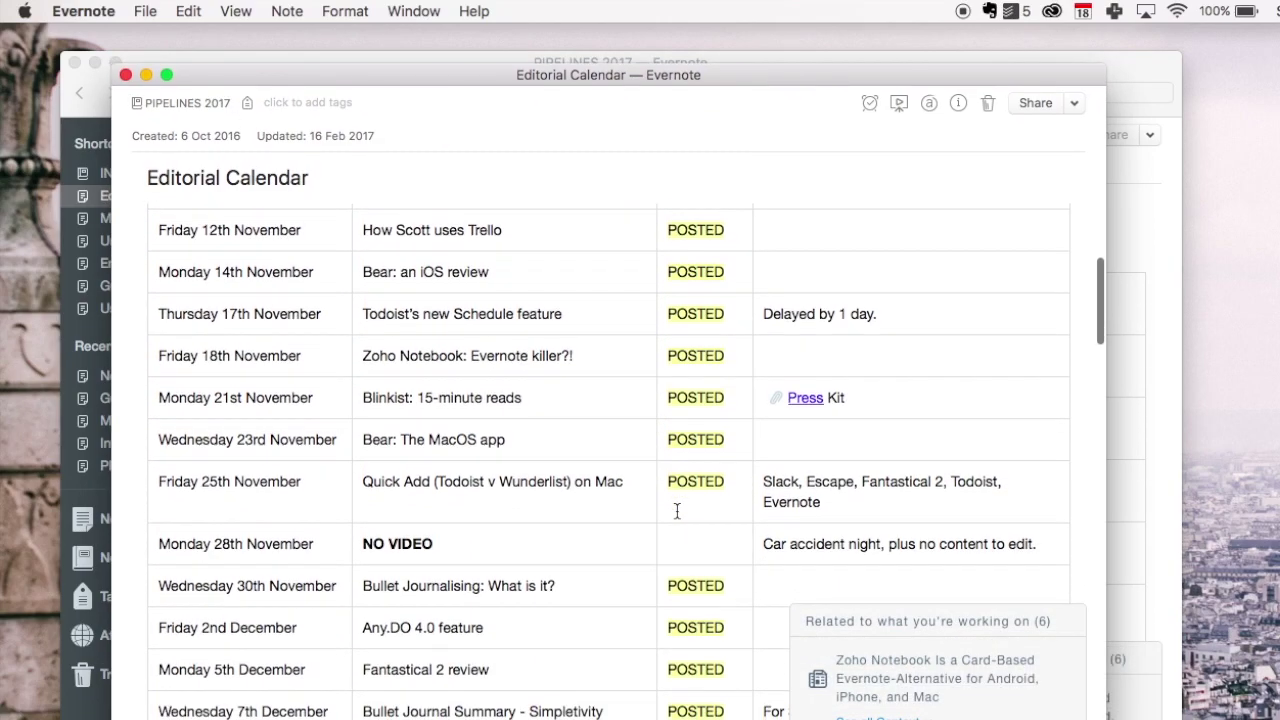
{"action": "scroll", "coordinate": [677, 510], "scroll_direction": "up", "scroll_amount": 10}
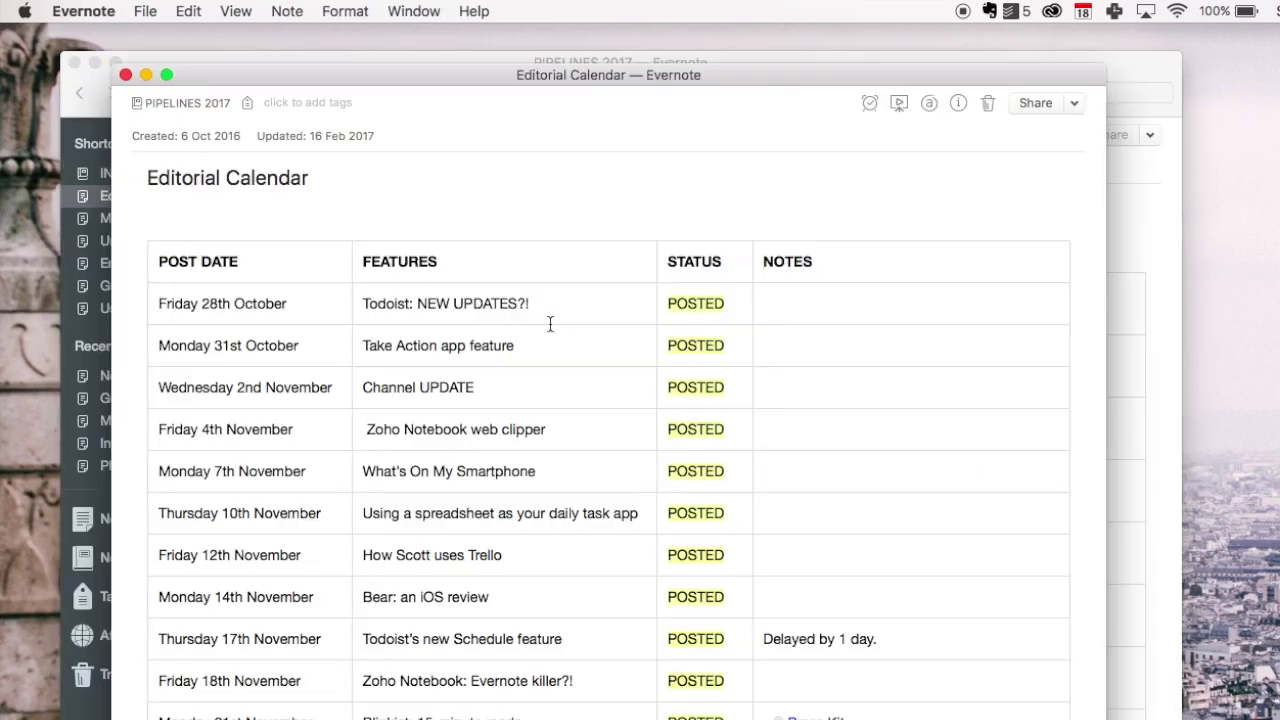
{"action": "scroll", "coordinate": [610, 439], "scroll_direction": "down", "scroll_amount": 15}
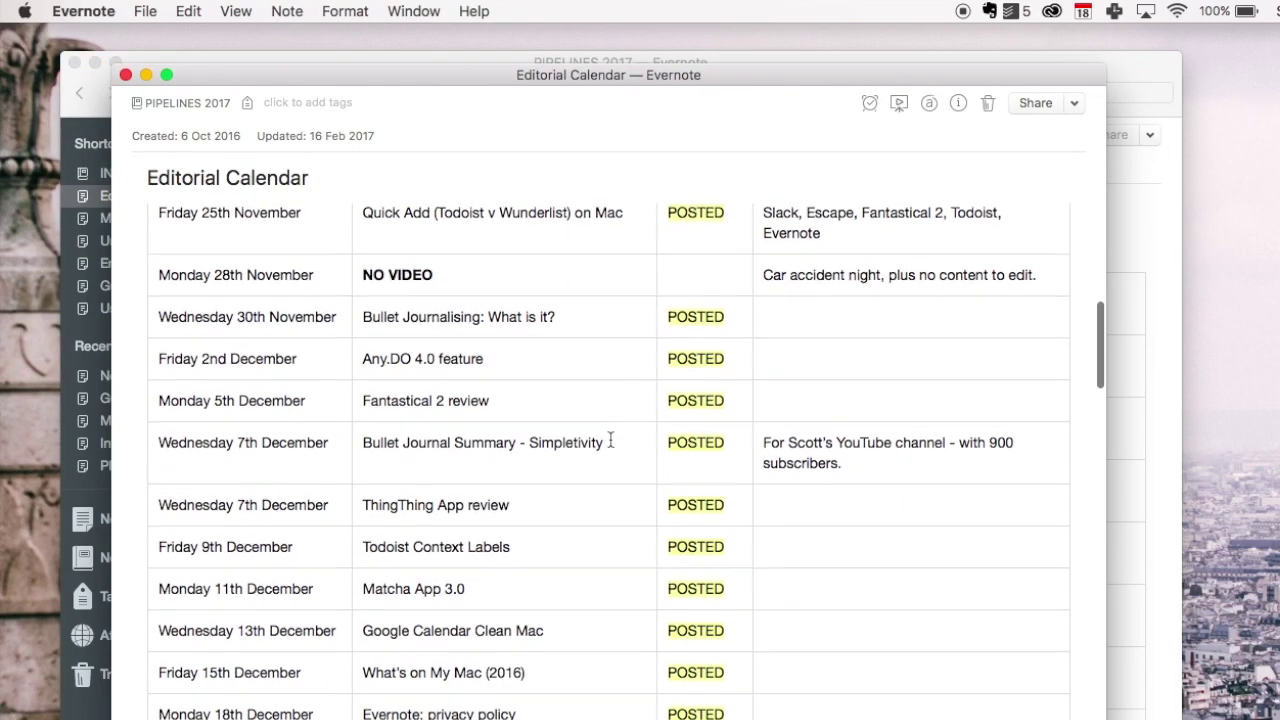
{"action": "scroll", "coordinate": [610, 439], "scroll_direction": "down", "scroll_amount": 15}
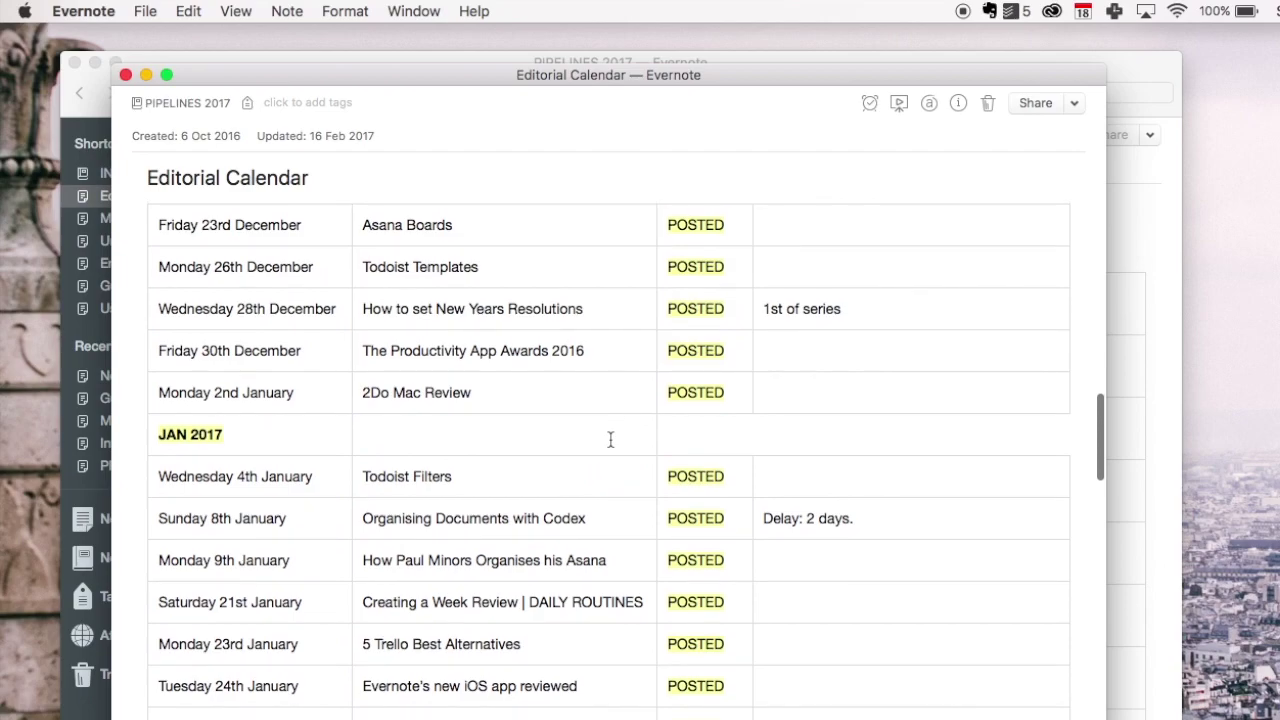
{"action": "scroll", "coordinate": [610, 439], "scroll_direction": "down", "scroll_amount": 5}
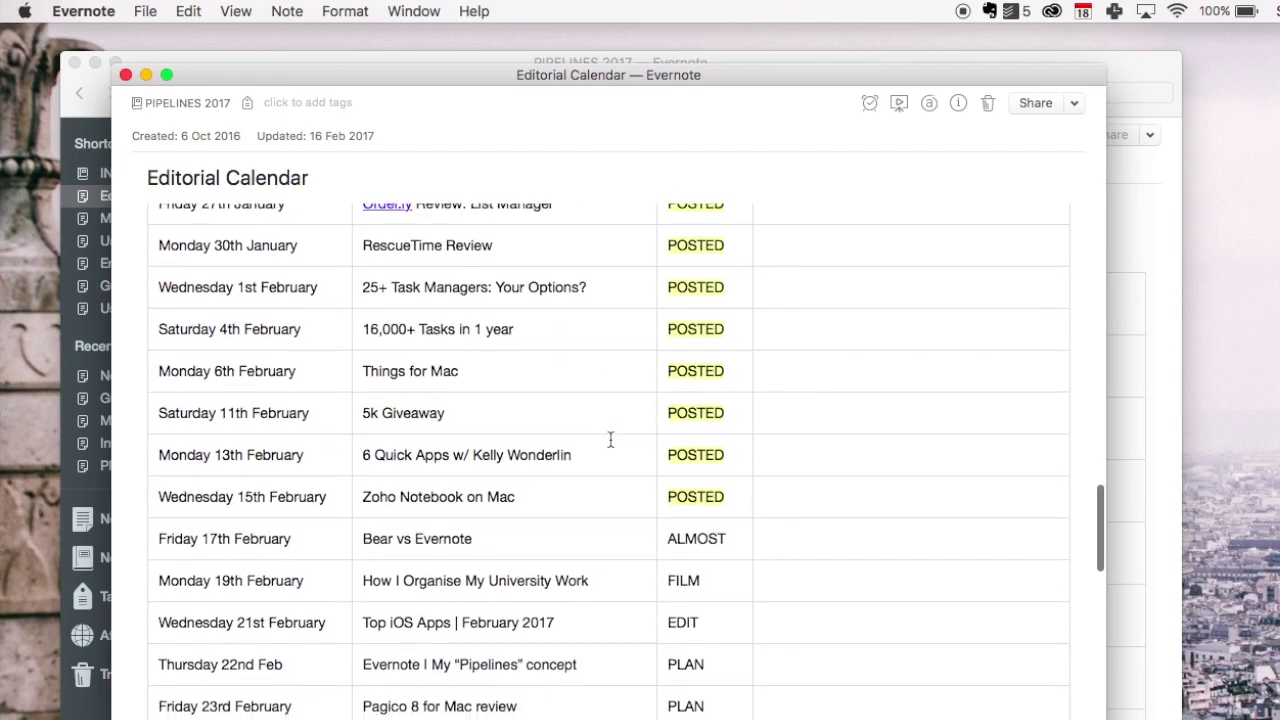
{"action": "scroll", "coordinate": [451, 400], "scroll_direction": "down", "scroll_amount": 2}
{"action": "scroll", "coordinate": [453, 396], "scroll_direction": "up", "scroll_amount": 1}
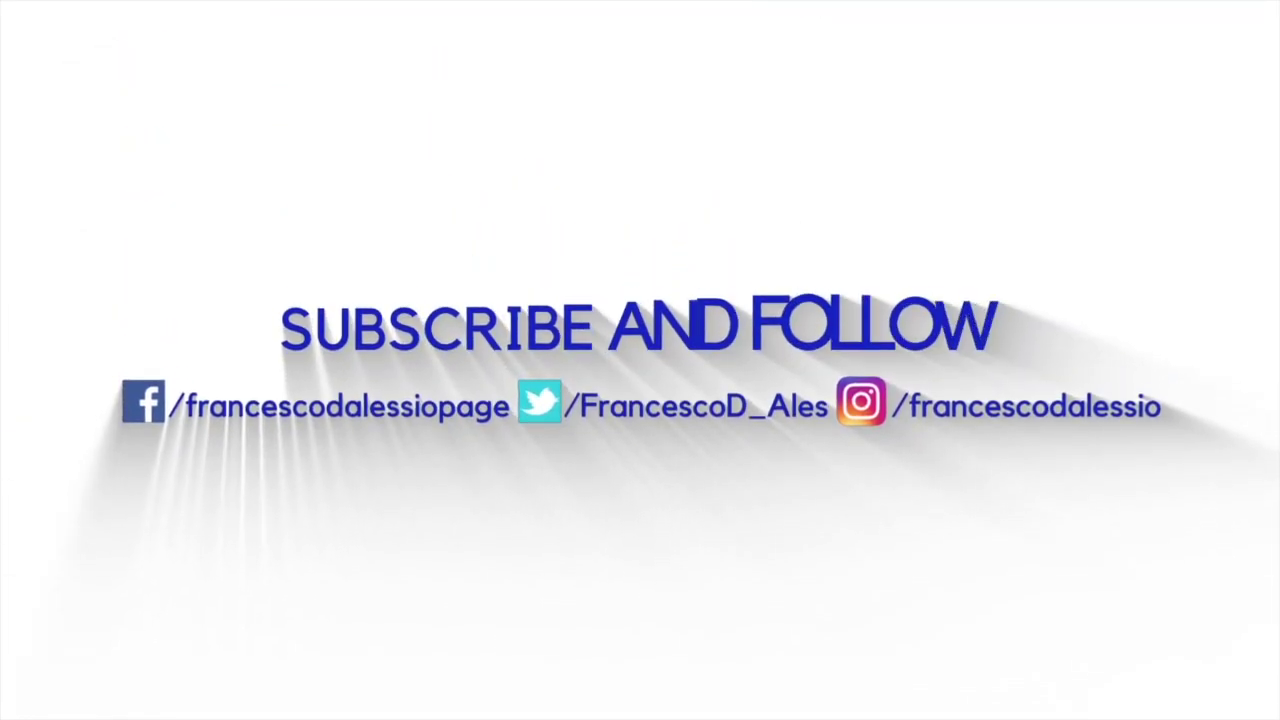